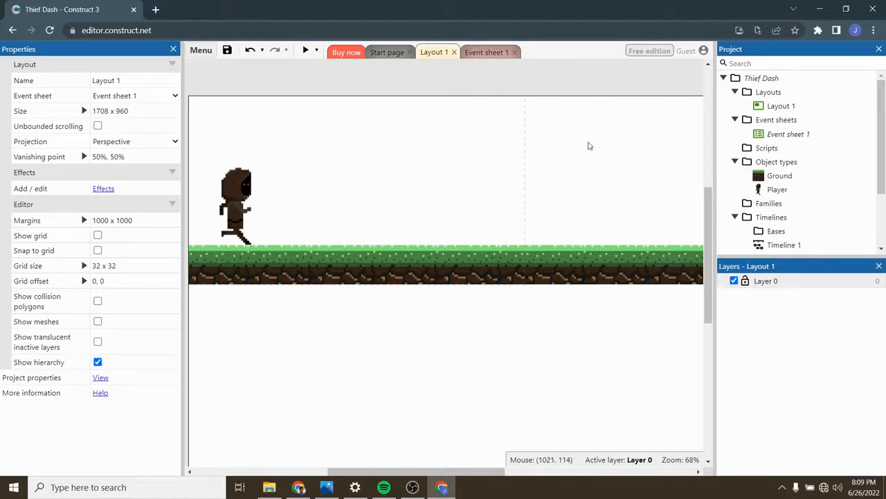
- Insert a new Sprite object named RedGem and place it just above the ground, ahead of the player
right_click(561, 75)
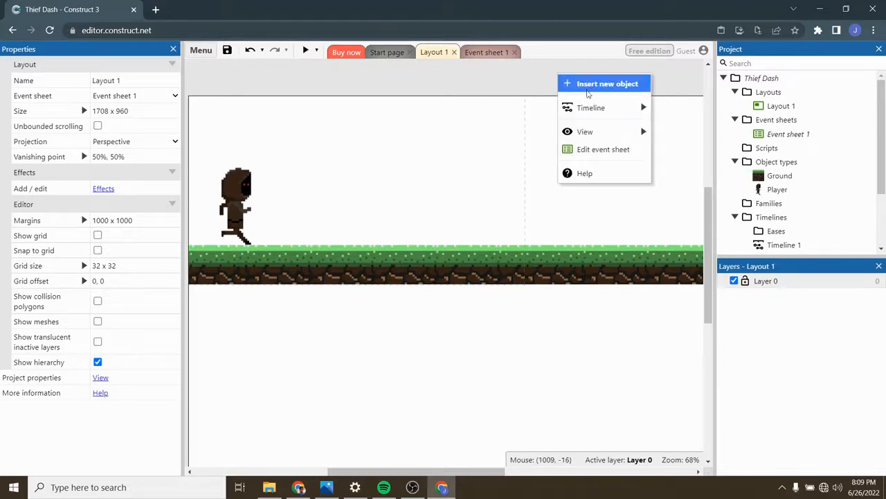
click(587, 87)
text(spri)
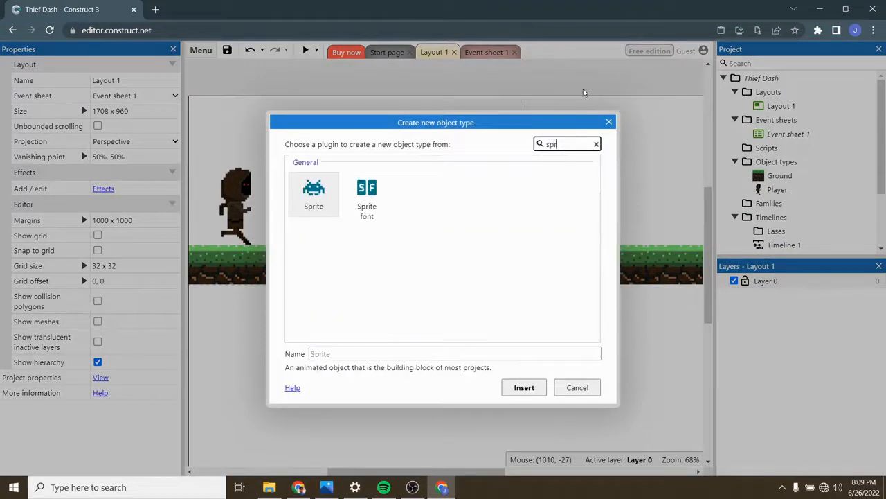
click(316, 198)
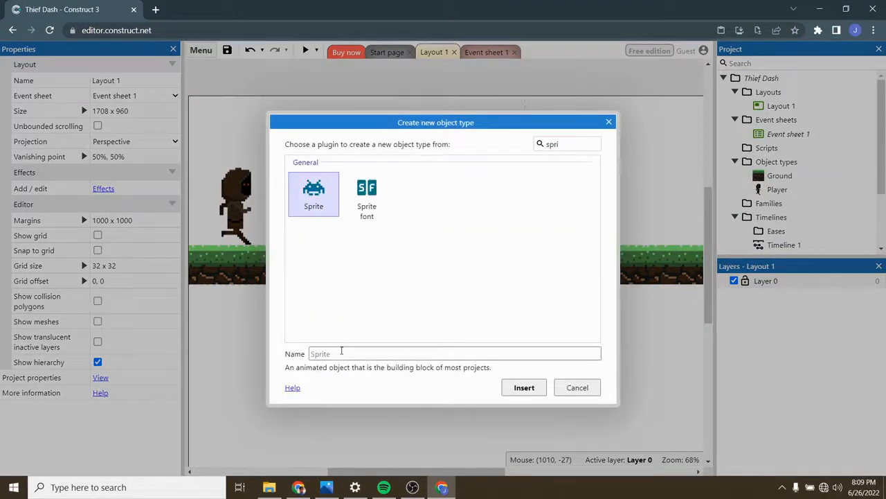
click(343, 353)
text(Red Gem)
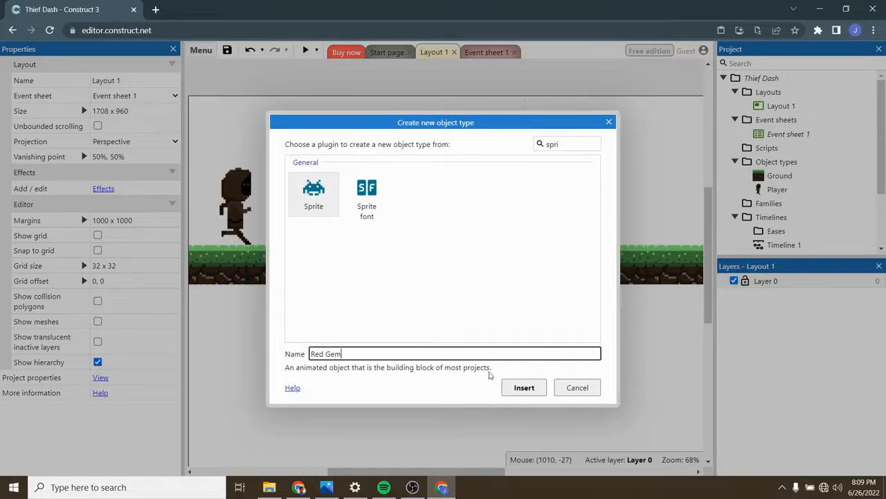
click(524, 387)
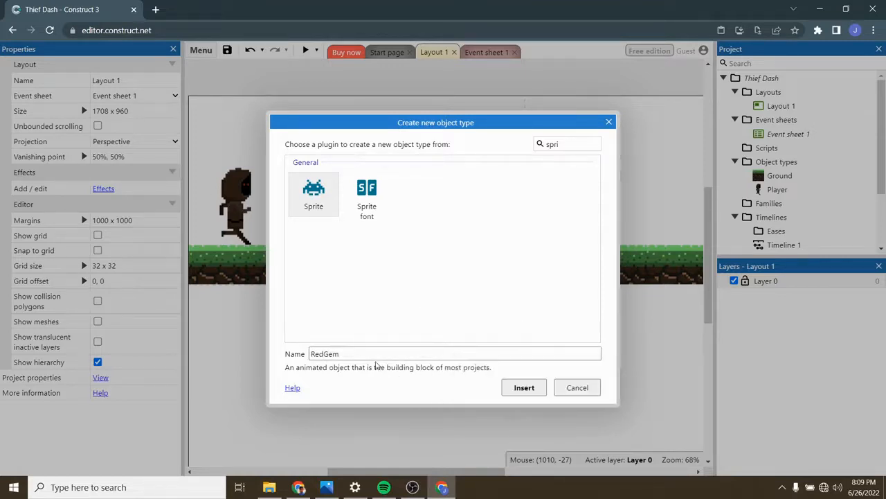
click(525, 388)
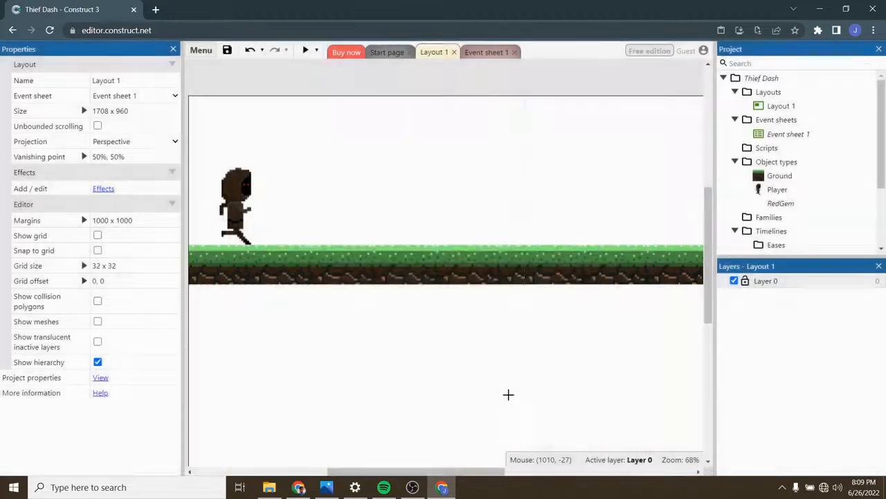
scroll(603, 209, right, 4)
scroll(313, 175, left, 3)
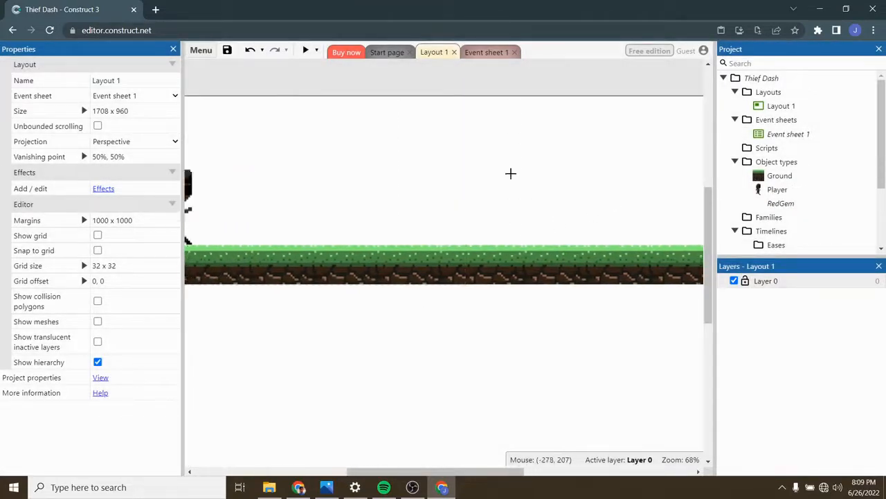
click(508, 218)
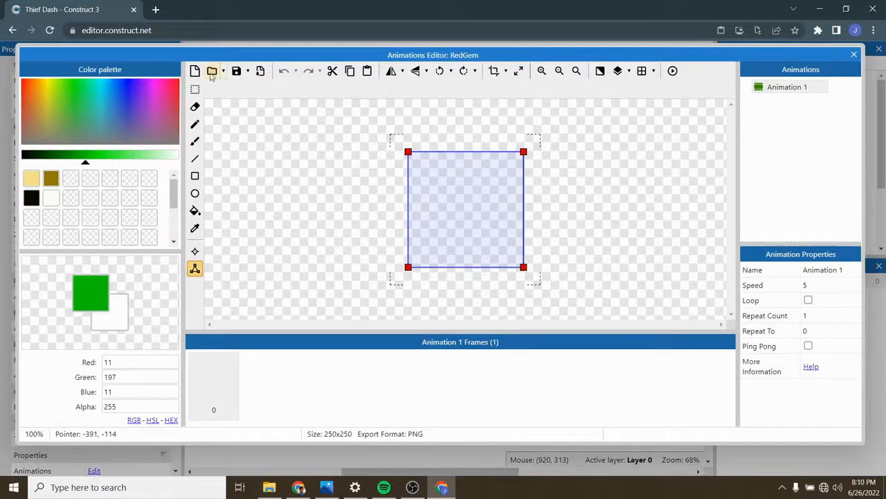
- Load the red gem image from the Collectibles folder into the sprite and shrink the gem to about 64 x 62 above the ground
click(212, 71)
click(248, 108)
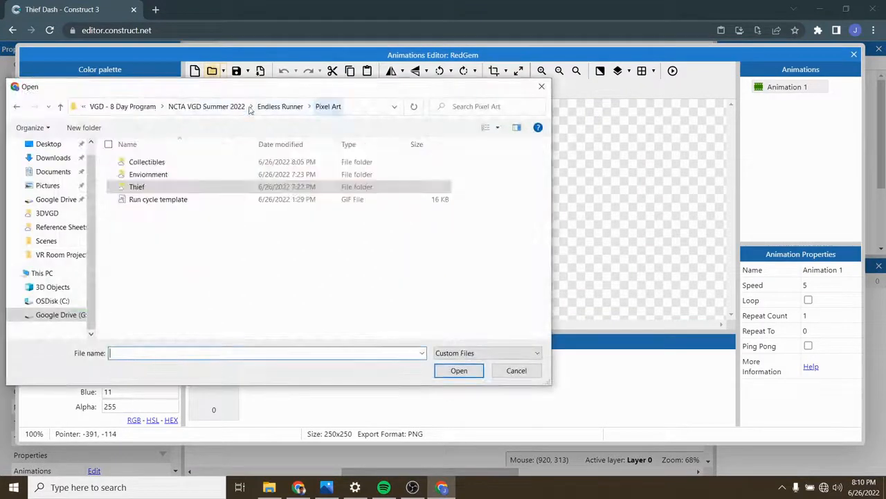
double_click(142, 162)
click(139, 169)
click(459, 371)
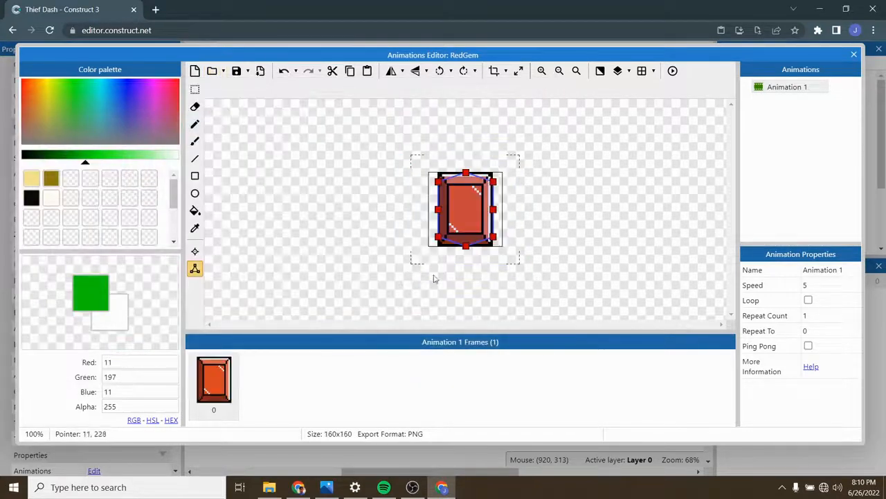
click(854, 54)
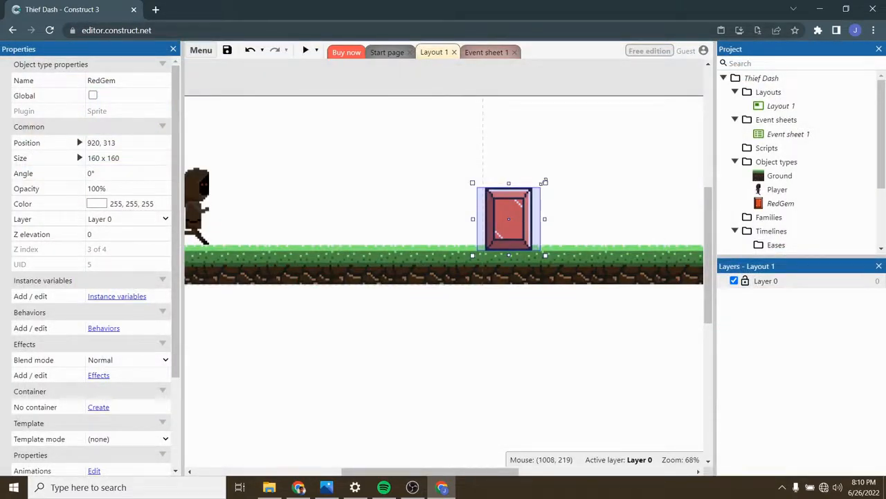
drag(545, 182, 509, 229)
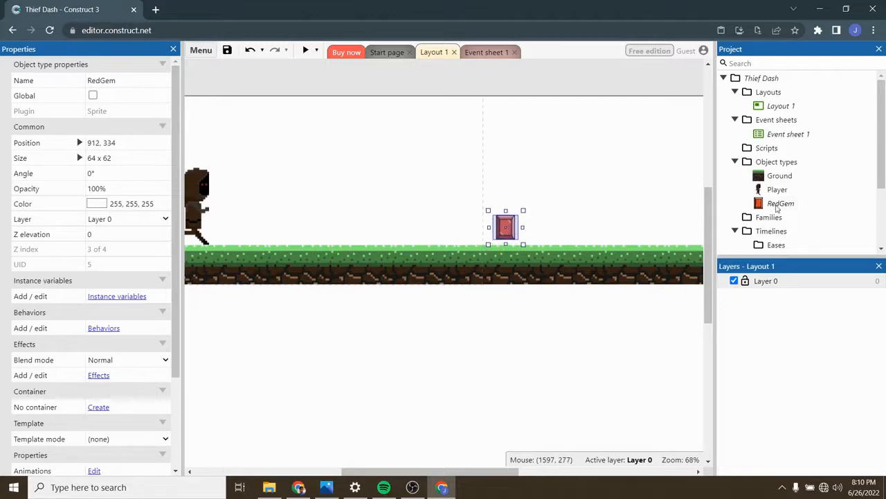
- Add the Bullet behavior to the RedGem sprite
click(778, 205)
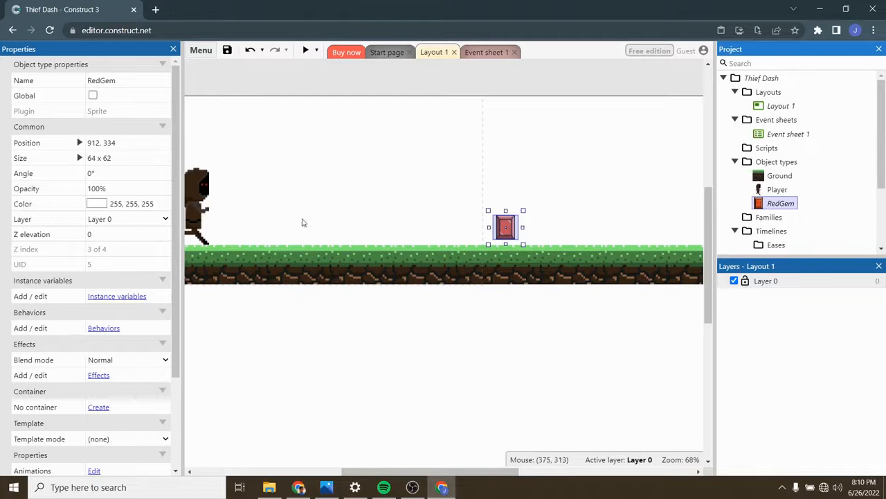
right_click(508, 229)
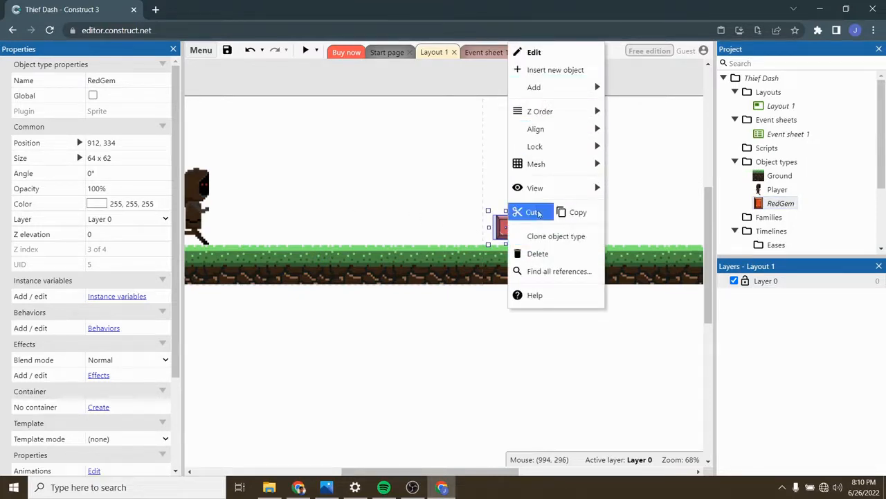
mouse_move(548, 88)
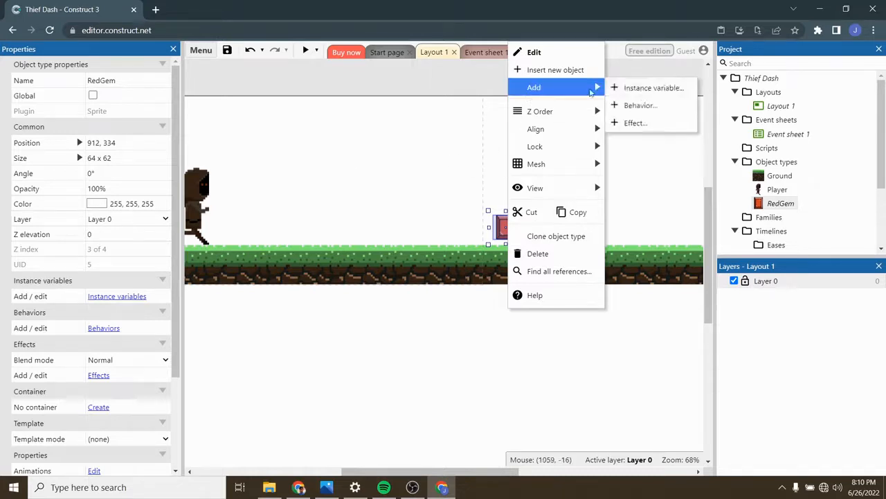
click(648, 105)
text(bull)
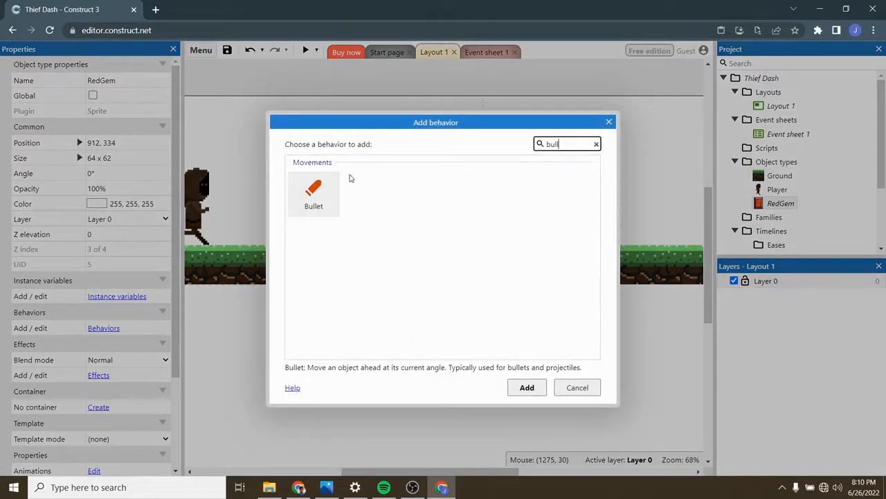
click(332, 191)
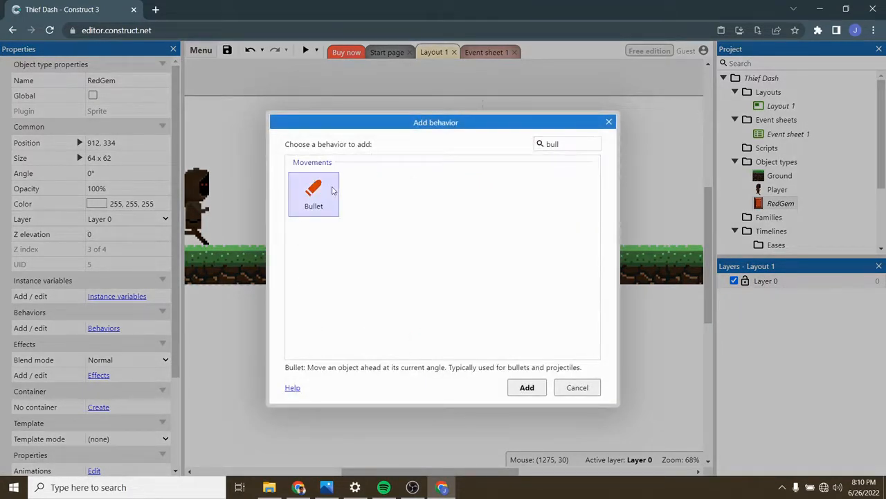
click(530, 386)
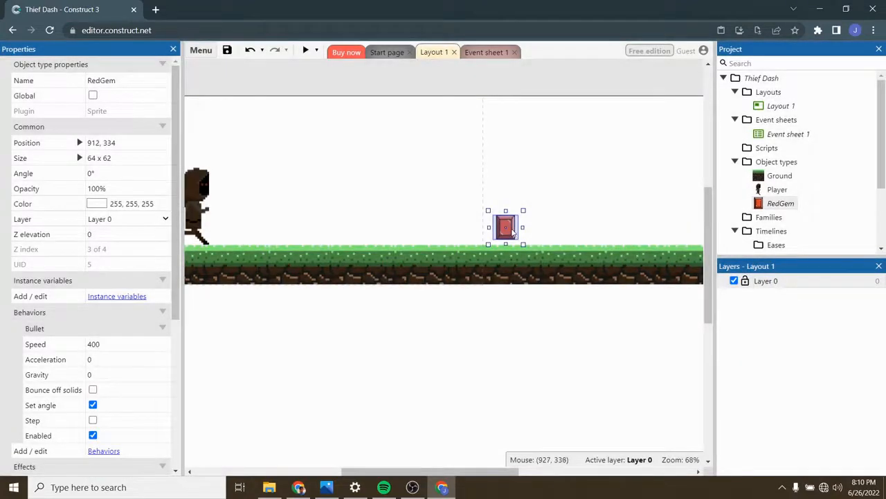
- Set RedGem's Bullet speed to -200 and turn off its Set angle option
right_click(512, 233)
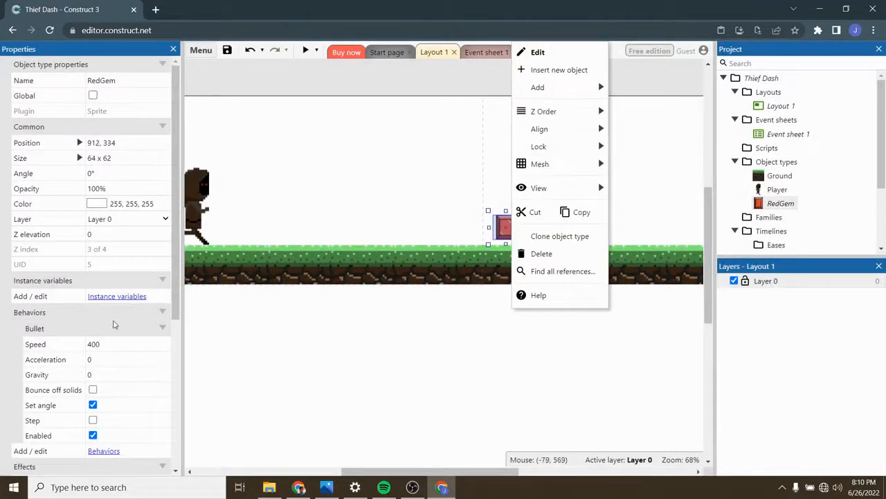
click(113, 343)
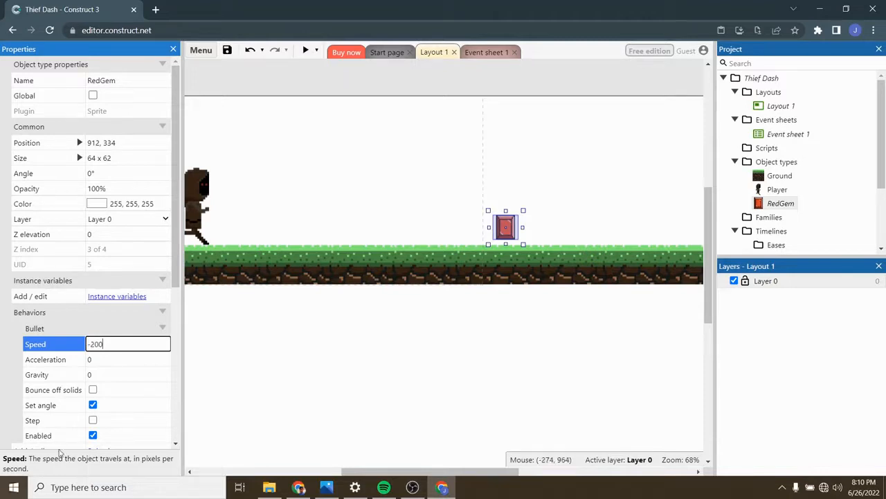
click(93, 405)
click(357, 379)
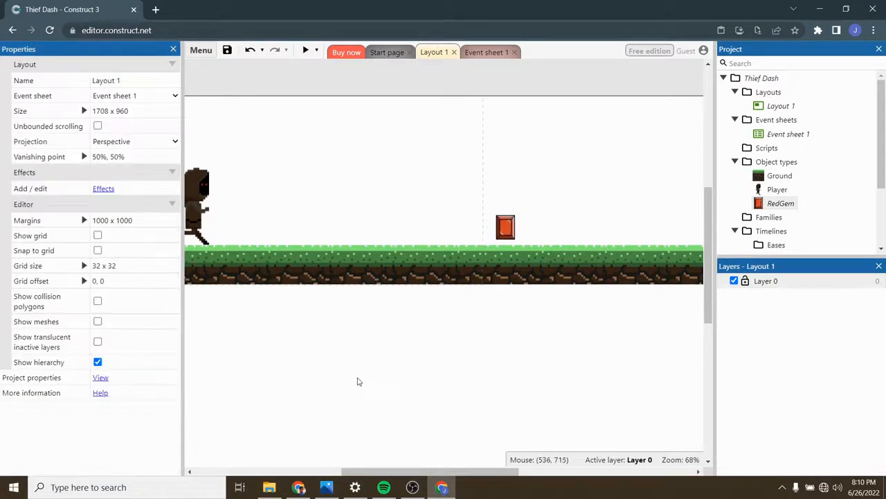
- Preview the layout to check how the gem moves with the ground, and close the preview
click(306, 51)
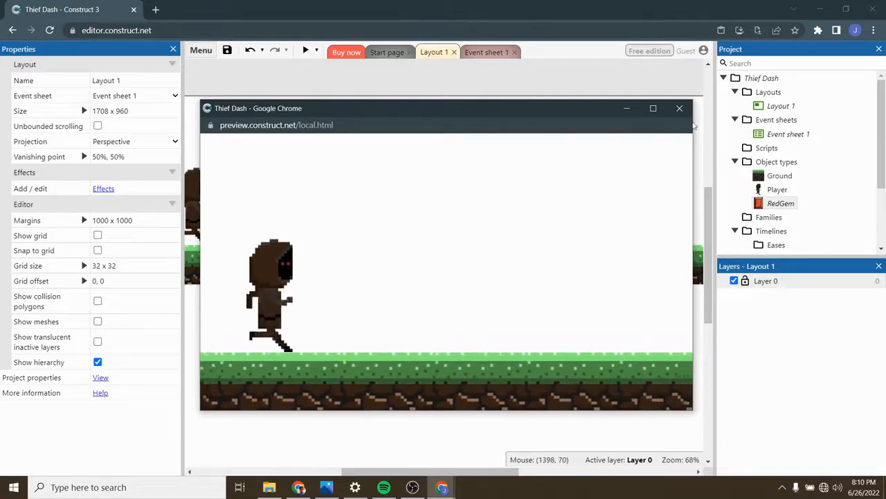
click(679, 108)
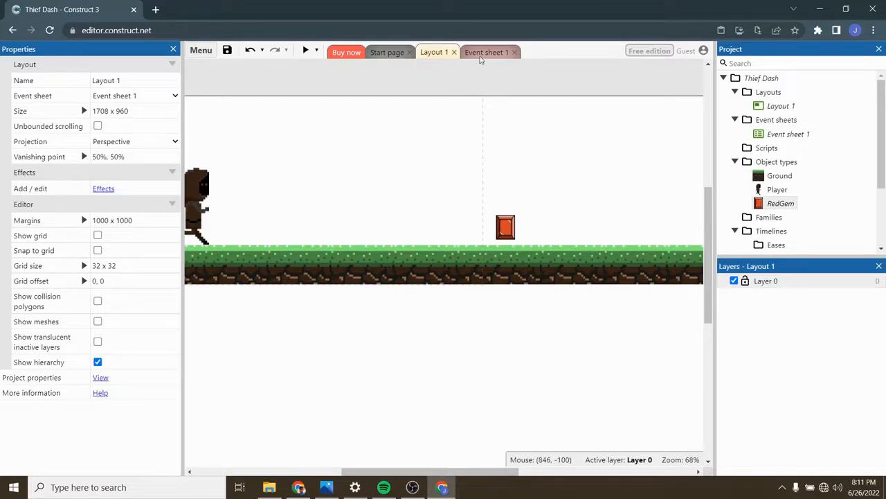
- Add a global number variable named GroundSpeed with an initial value of -200 to Event sheet 1
click(482, 54)
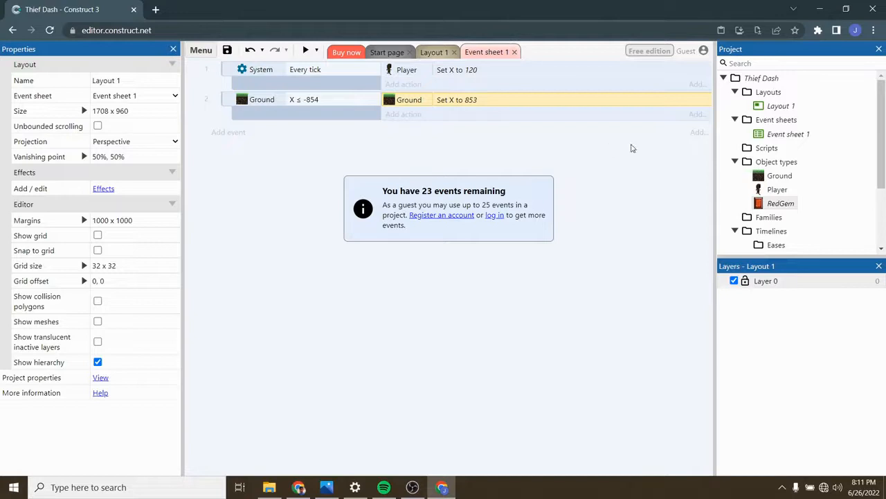
click(698, 133)
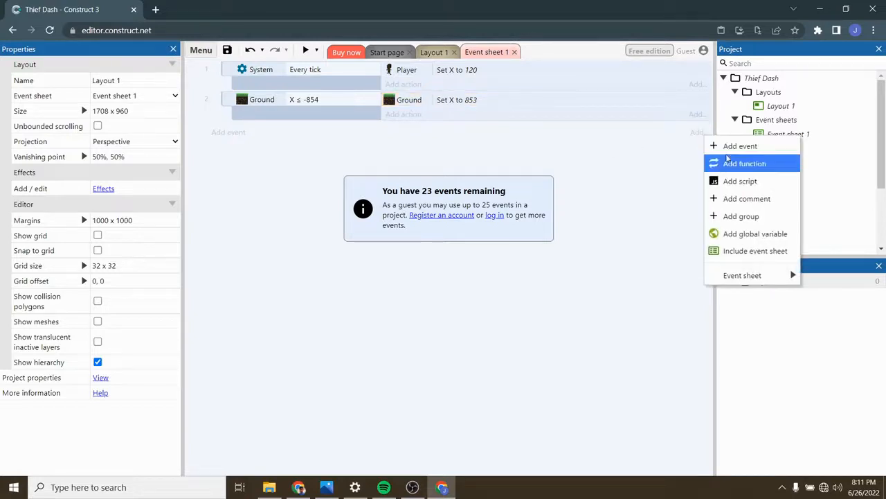
click(757, 234)
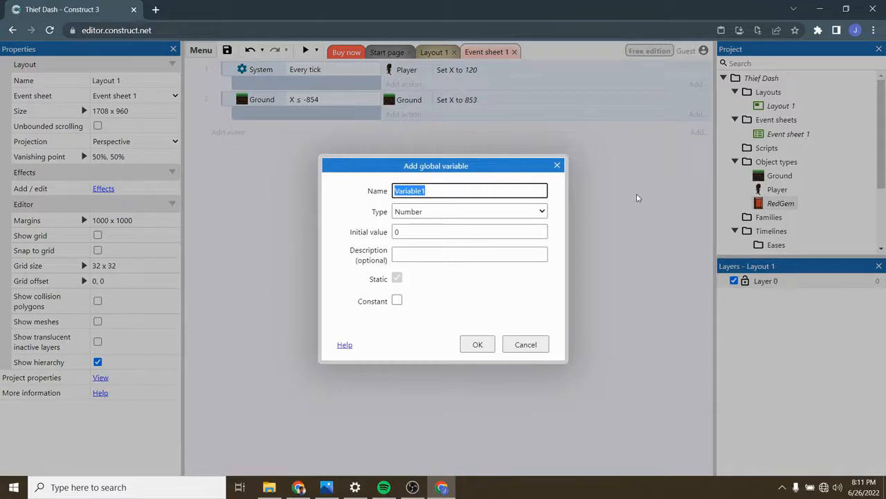
text(GroundSpeed)
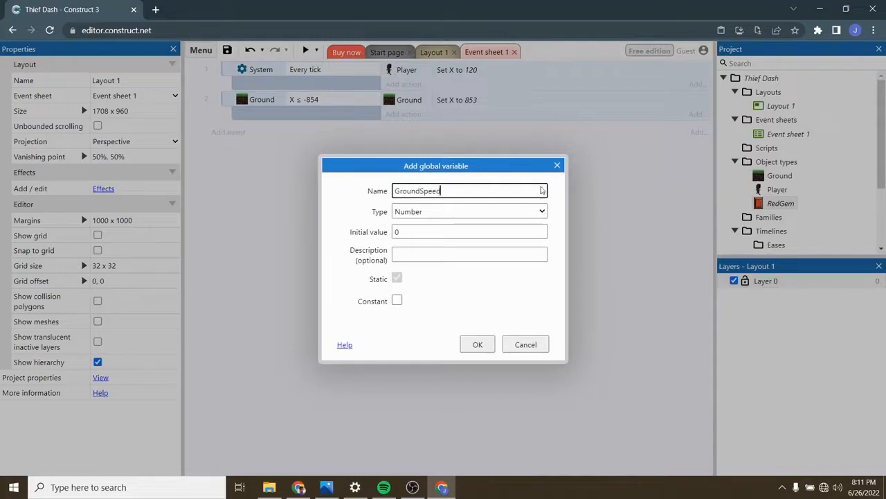
click(449, 233)
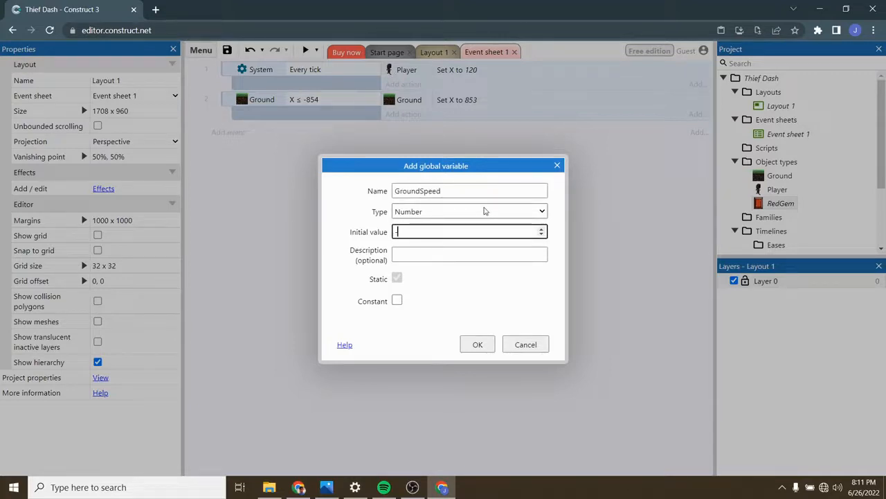
text(-200)
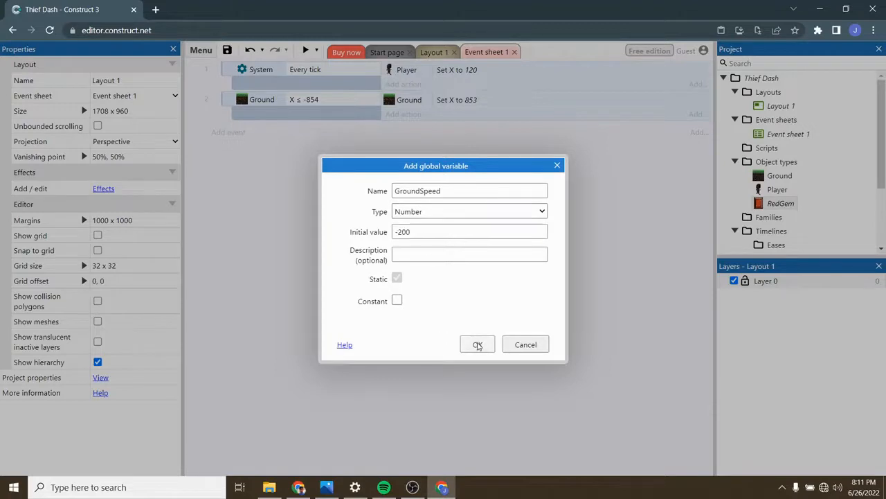
click(476, 343)
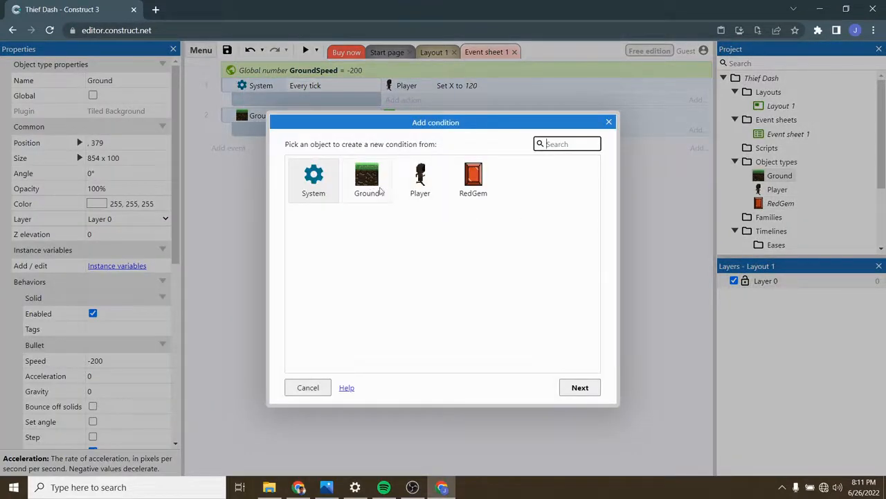
- Add a new event with the On created condition for the Ground object
double_click(367, 182)
text(crea)
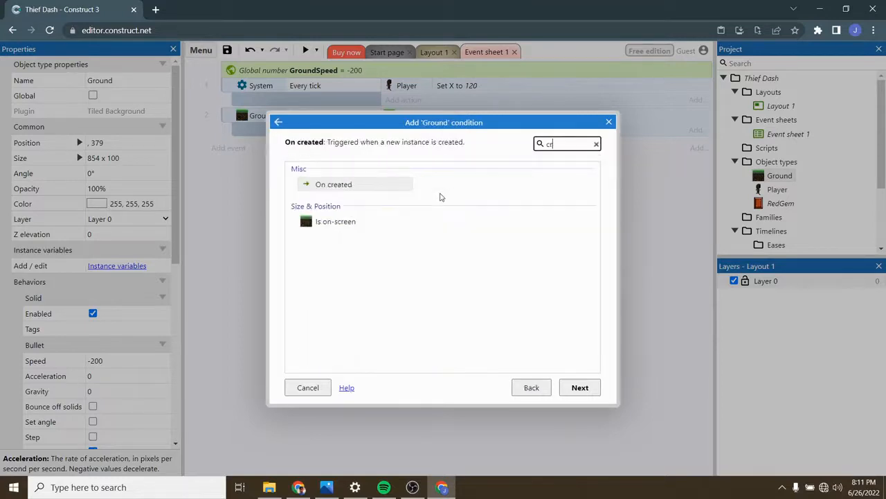
double_click(376, 185)
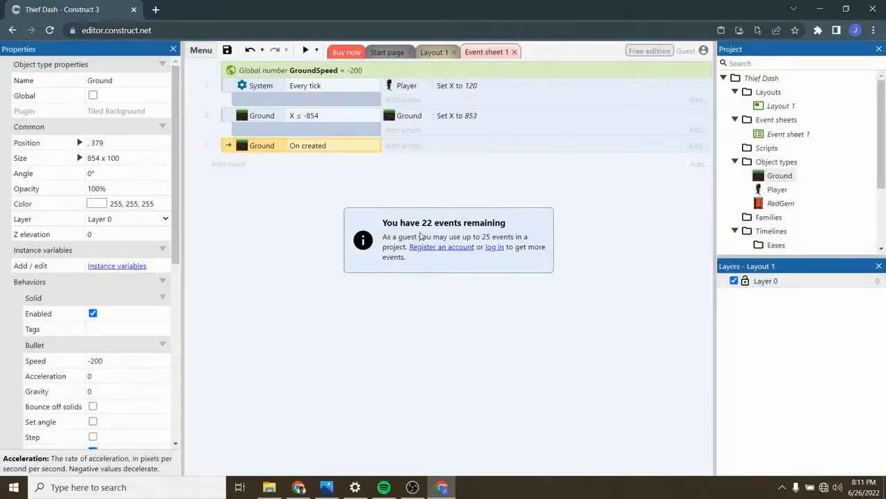
- Add an action to the Ground On created event that sets Ground's Bullet speed to GroundSpeed
click(407, 145)
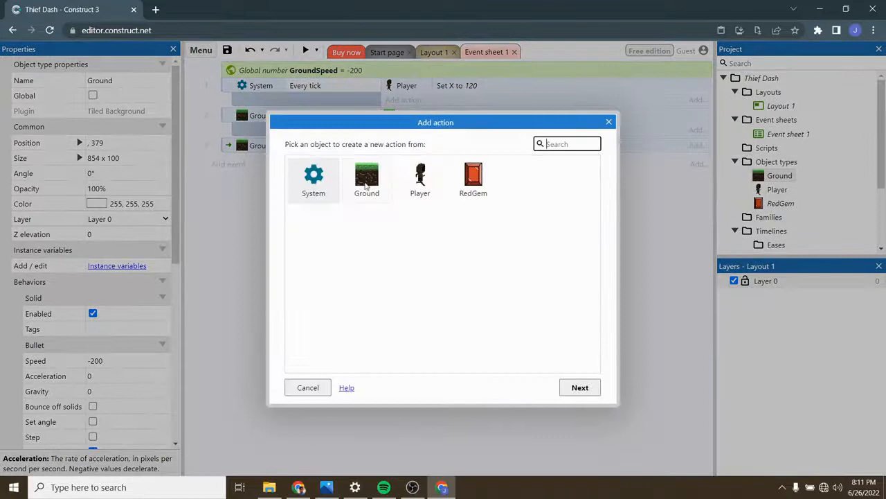
double_click(365, 180)
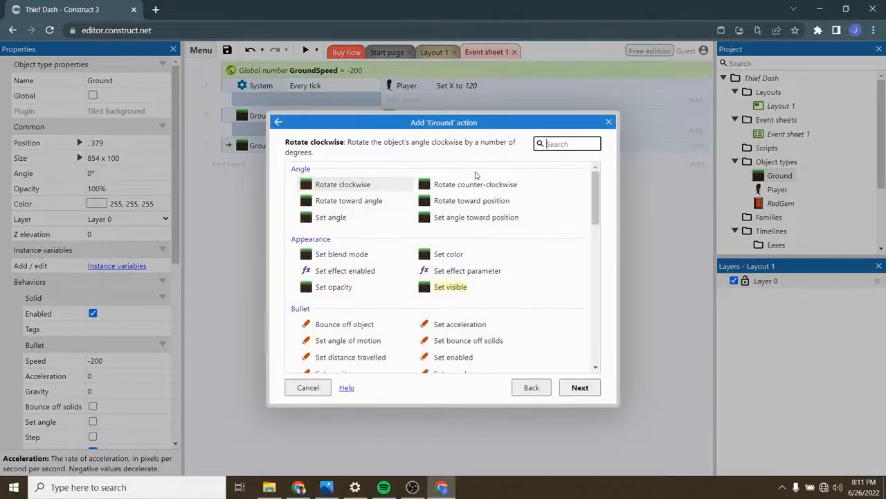
text(spe)
double_click(355, 185)
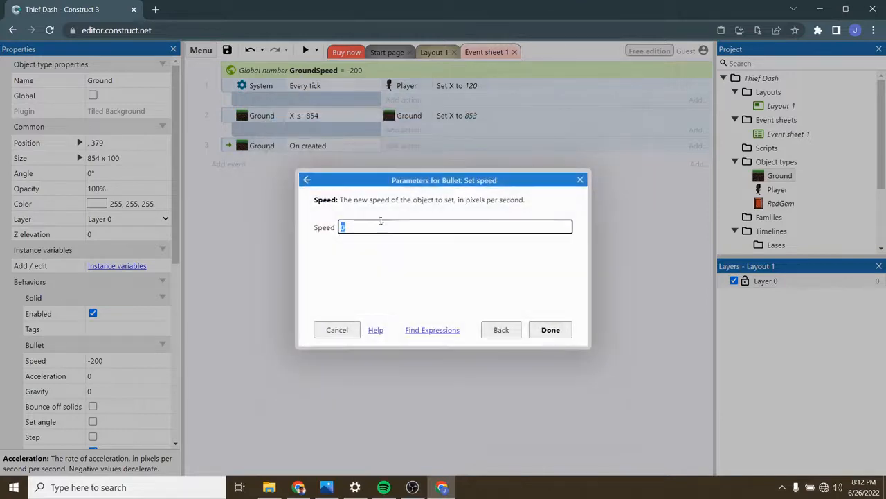
text(Gro)
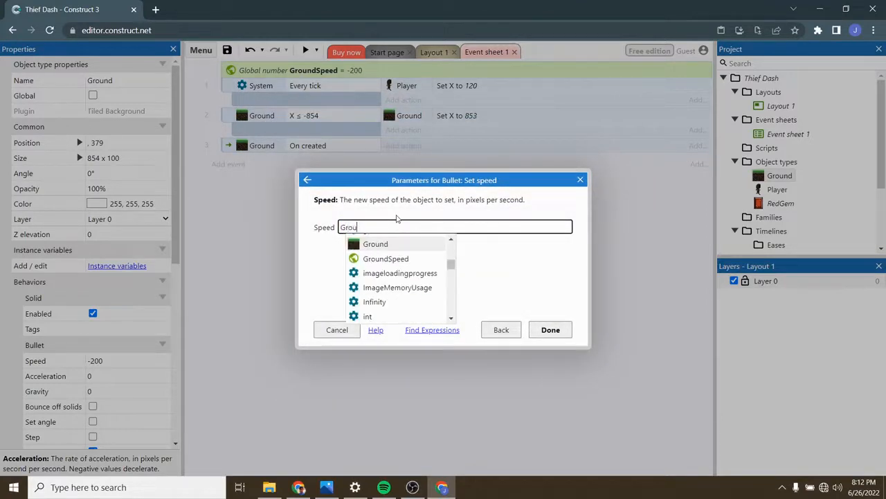
text(und)
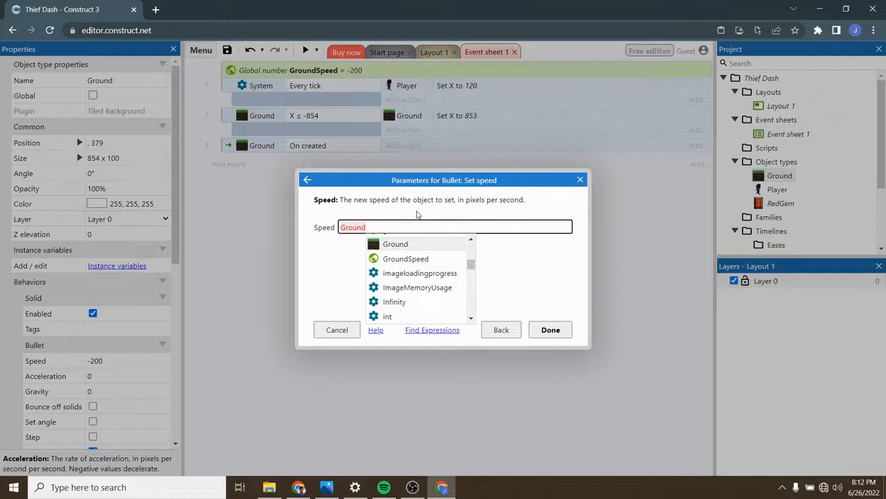
click(411, 258)
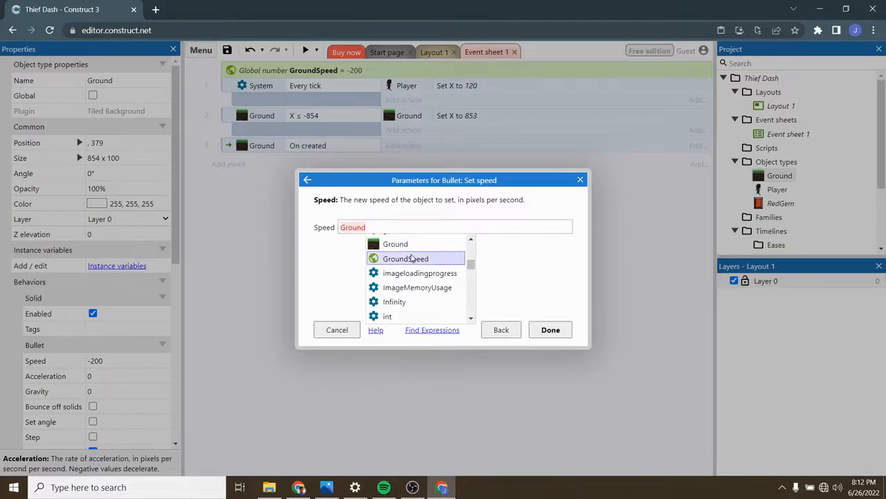
click(411, 258)
click(550, 329)
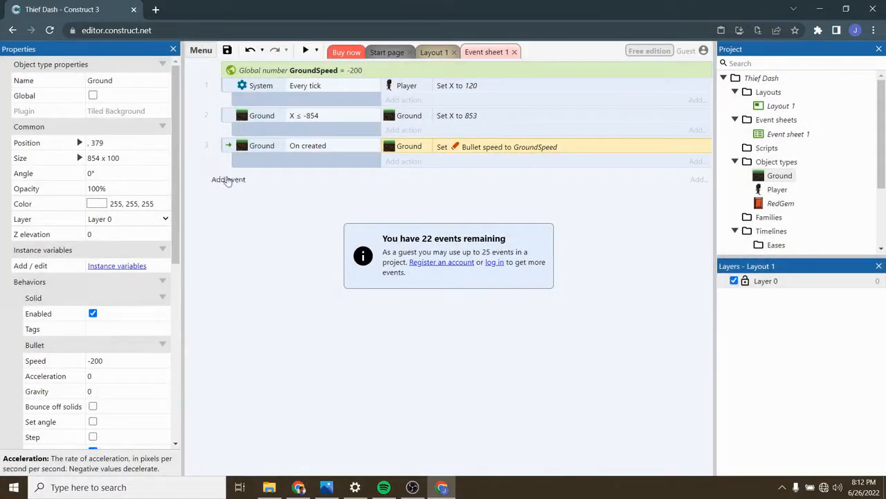
- Add a new event with the On created condition for the RedGem object
click(228, 179)
double_click(473, 180)
text(crea)
double_click(381, 183)
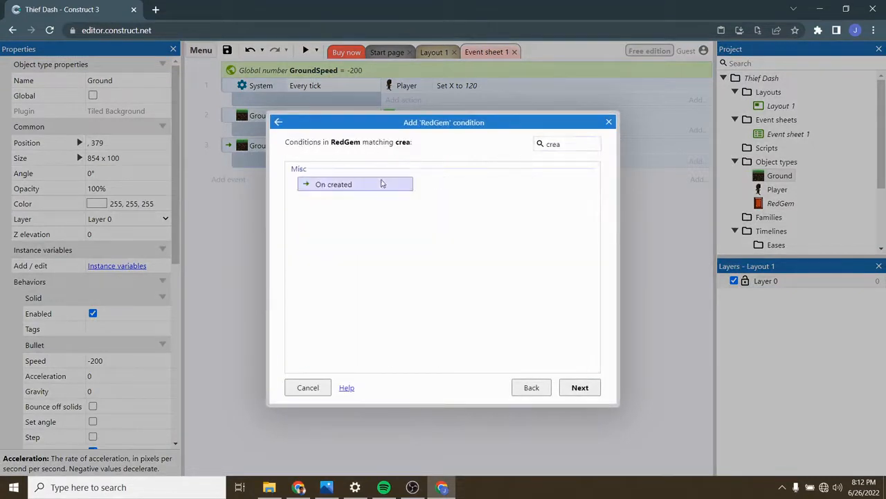
- Add an action to the RedGem On created event setting RedGem's Bullet speed to GroundSpeed, and preview the layout
click(410, 178)
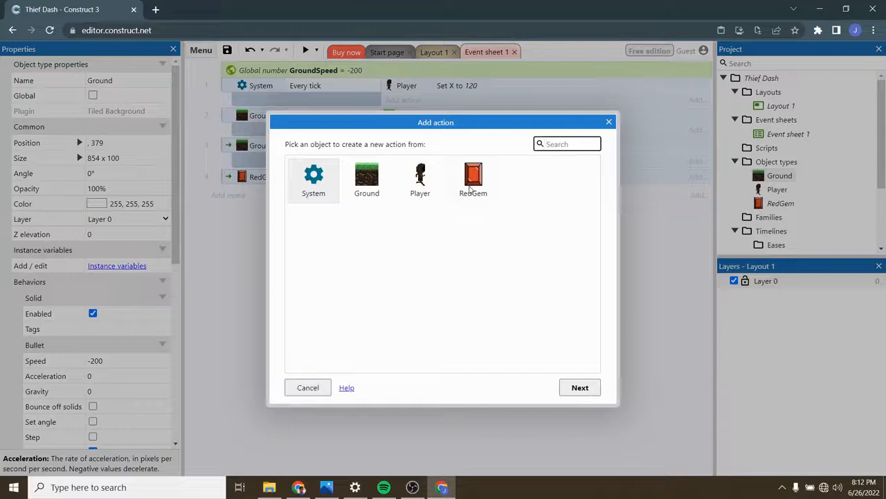
double_click(473, 178)
text(se)
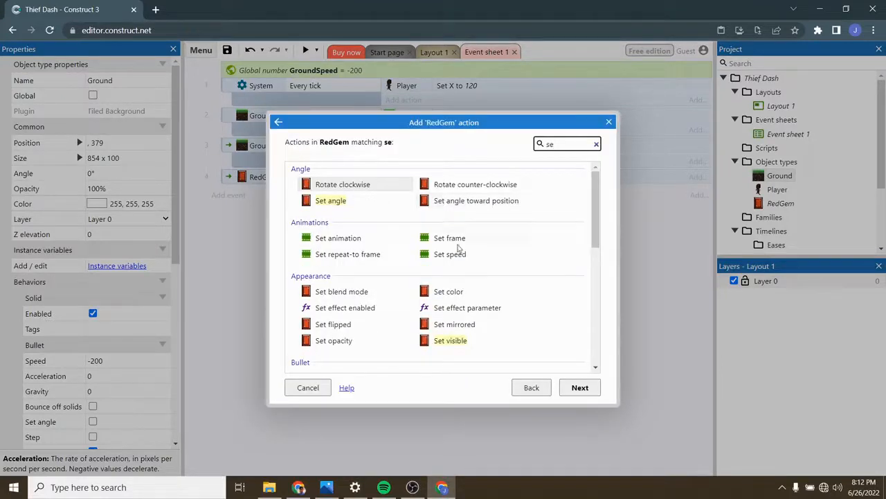
key(BackSpace)
text(pee)
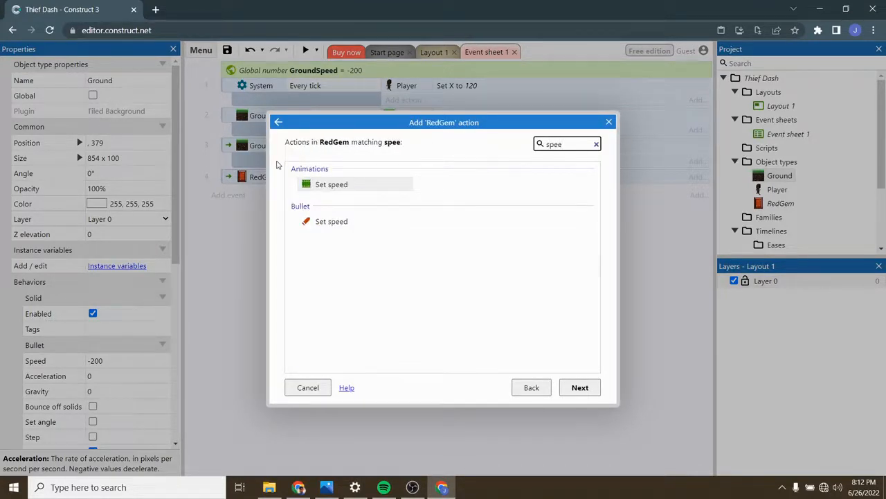
double_click(333, 223)
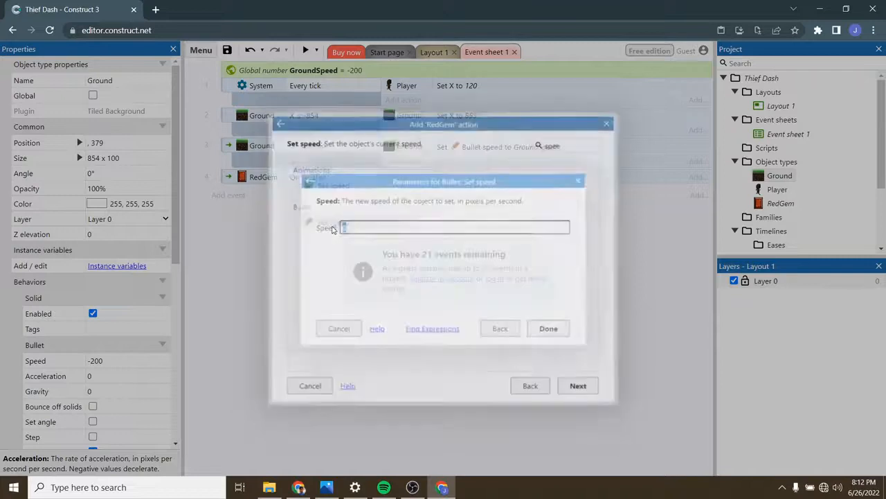
key(BackSpace)
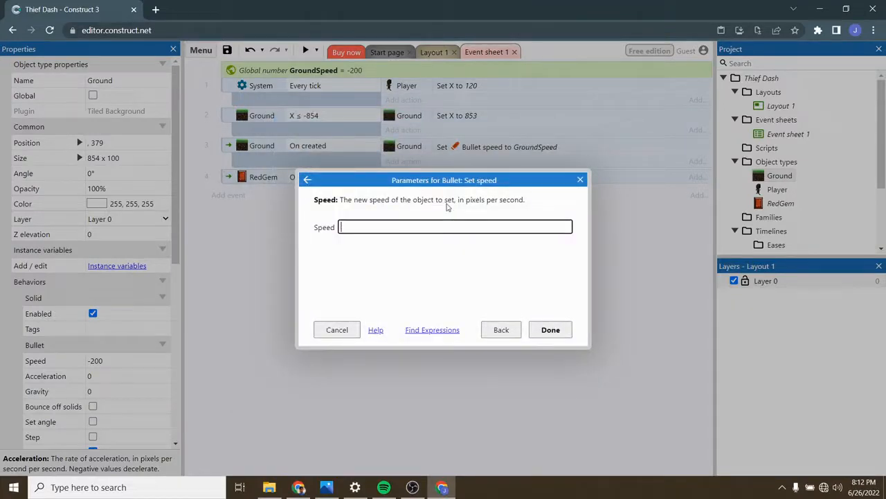
text(Groun)
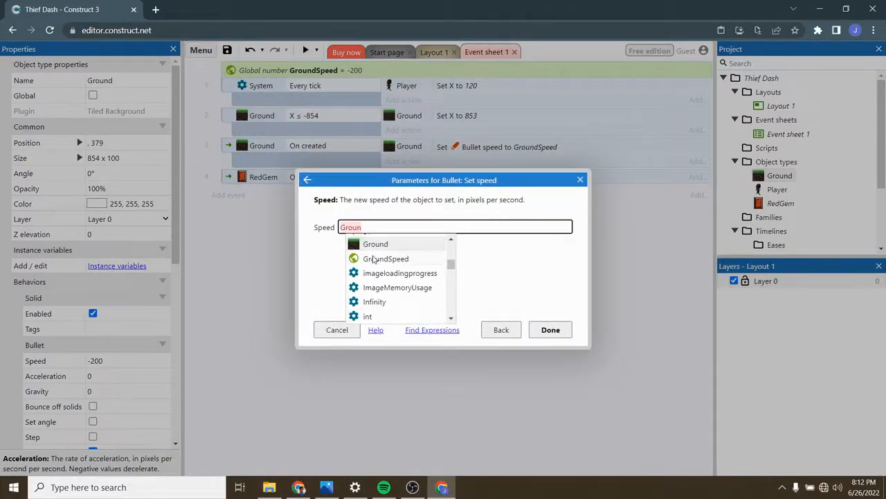
click(377, 258)
click(549, 331)
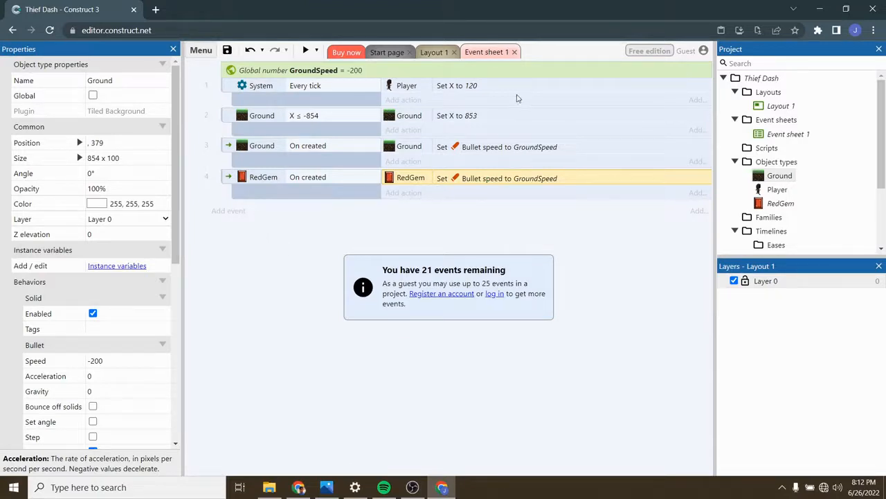
click(308, 51)
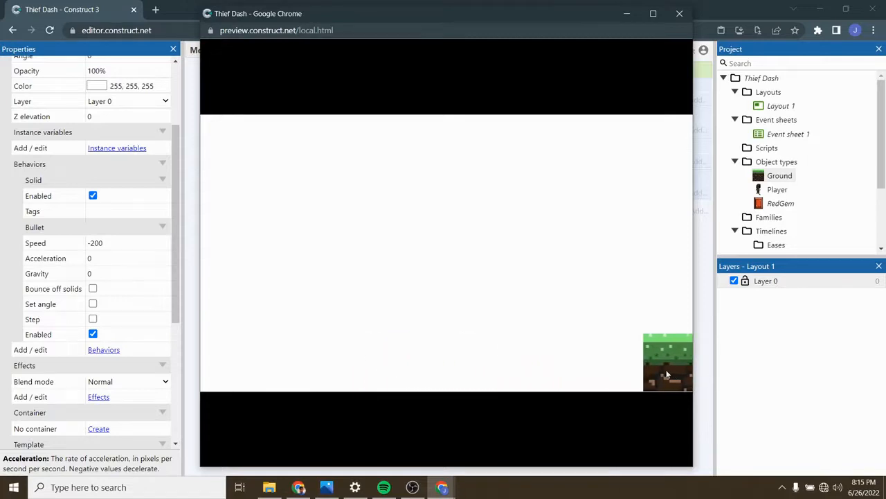
click(681, 15)
- Set the Ground object's Bullet speed property to 1 and preview the layout to check the ground's movement
click(104, 245)
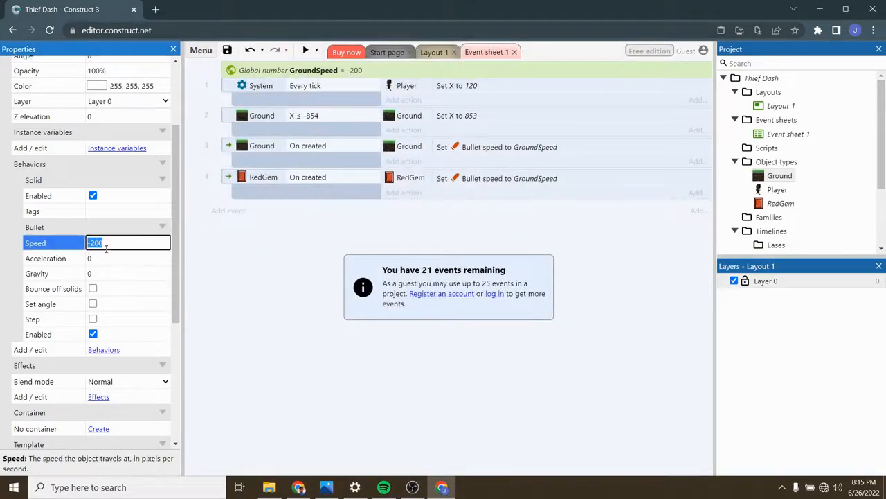
key(BackSpace)
click(327, 257)
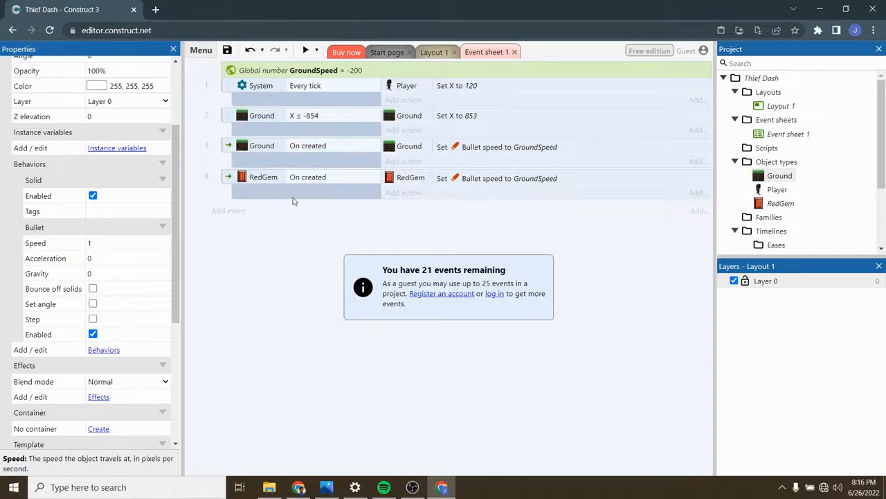
click(306, 50)
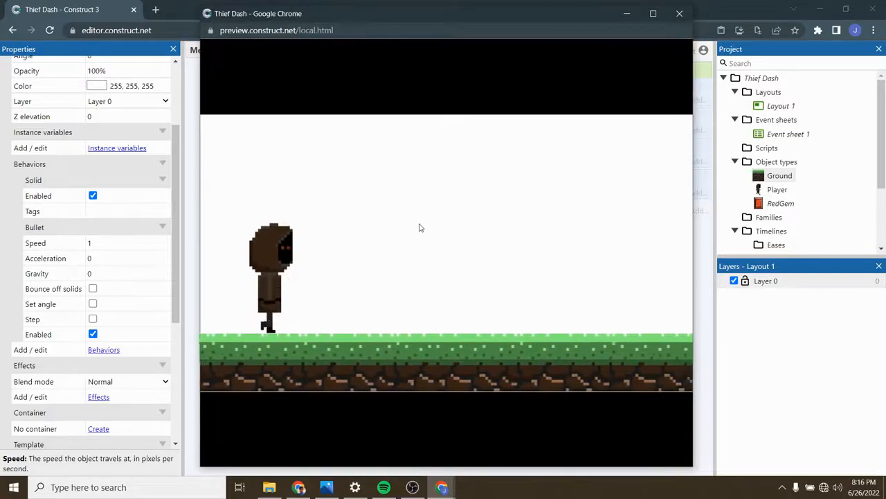
click(679, 13)
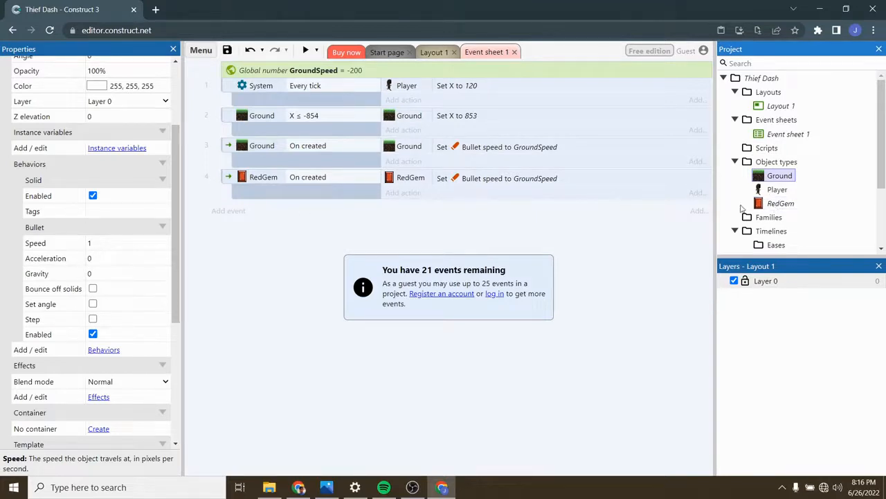
- Set the RedGem object's Bullet speed property to 1 and preview the layout to check the gem's movement
click(773, 204)
click(131, 229)
text(1)
click(270, 282)
click(305, 51)
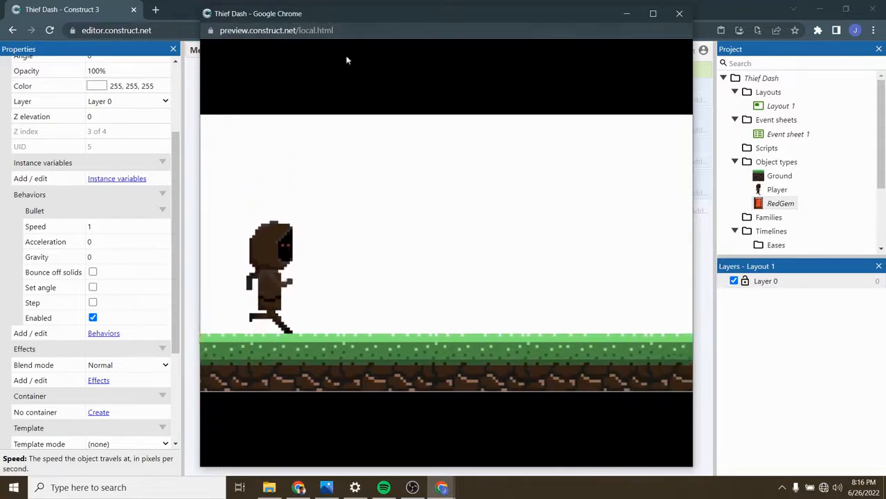
click(679, 13)
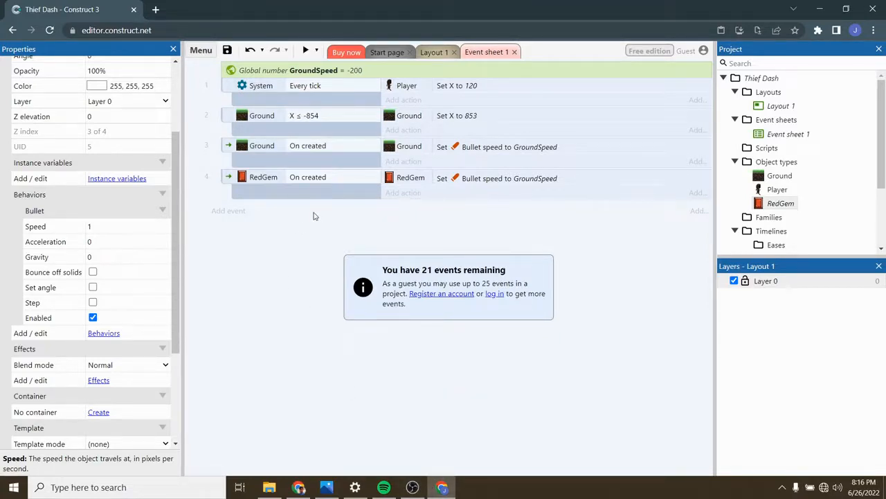
- Add a global number variable named SpawnTime with an initial value of 2 to Event sheet 1
click(233, 212)
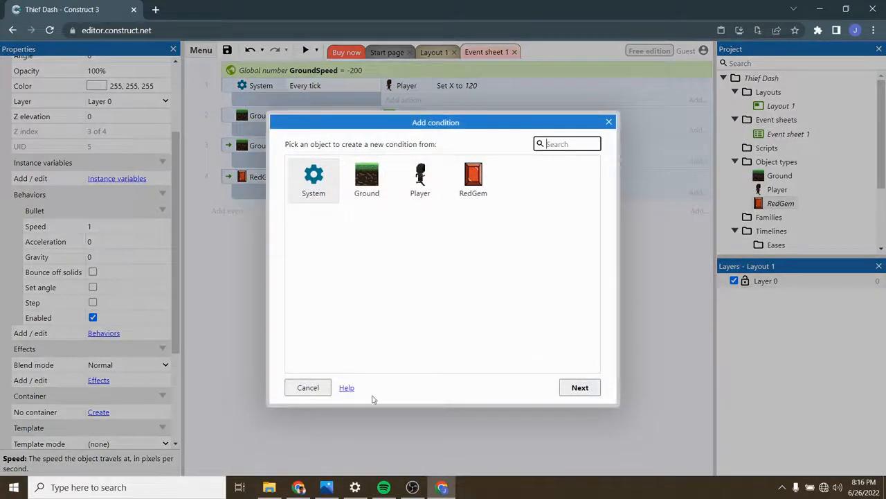
click(309, 387)
right_click(695, 212)
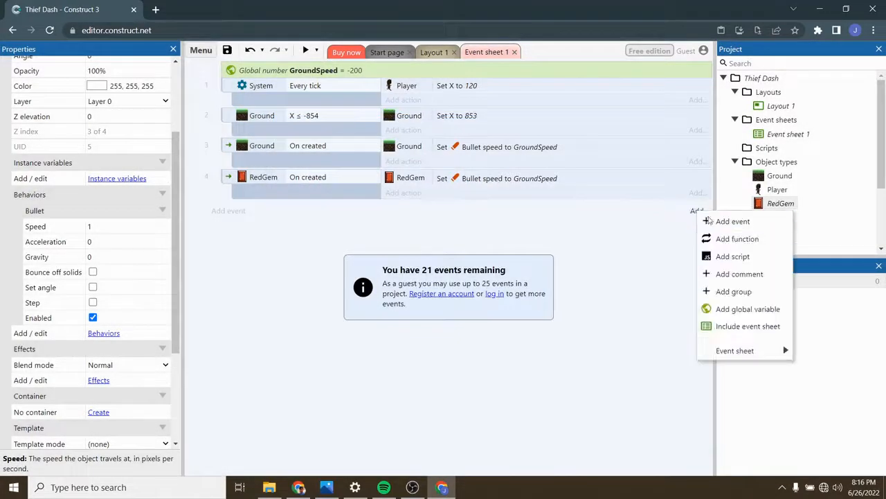
click(746, 309)
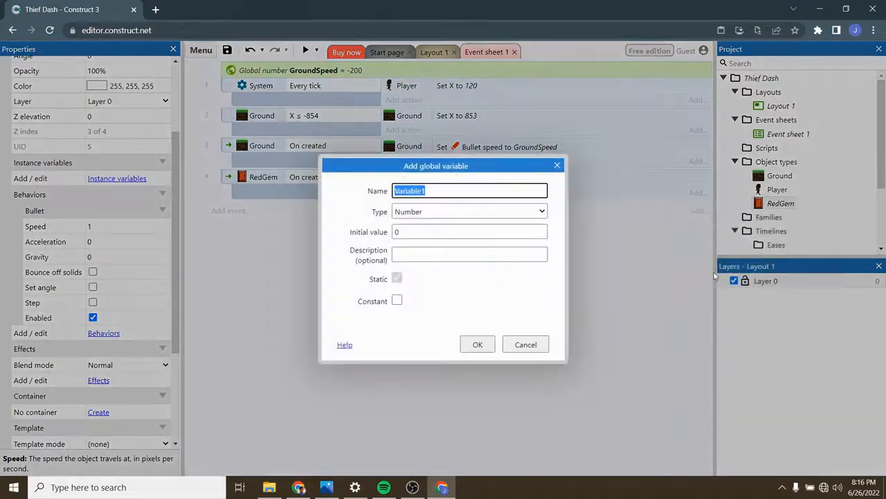
text(Sp)
text(awnSp)
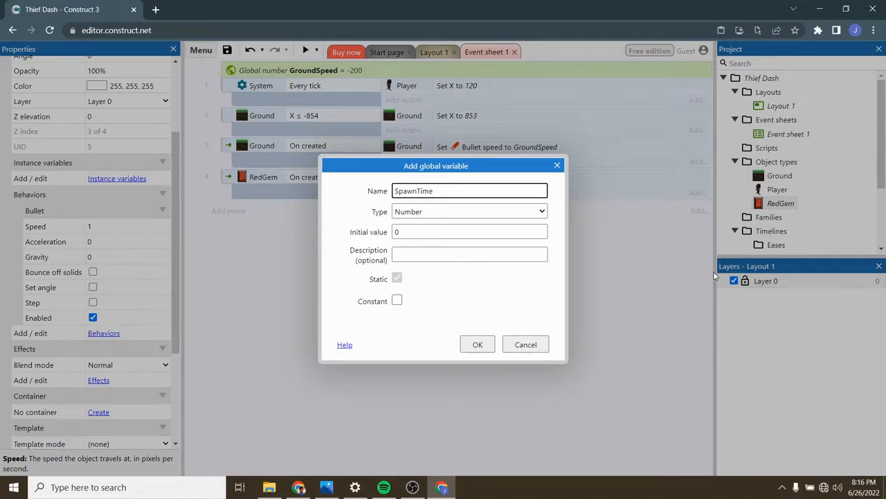
click(404, 232)
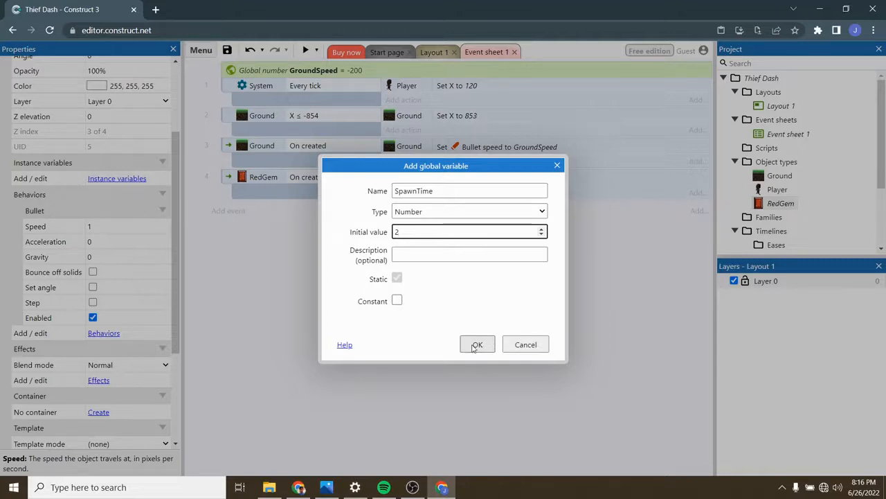
click(475, 347)
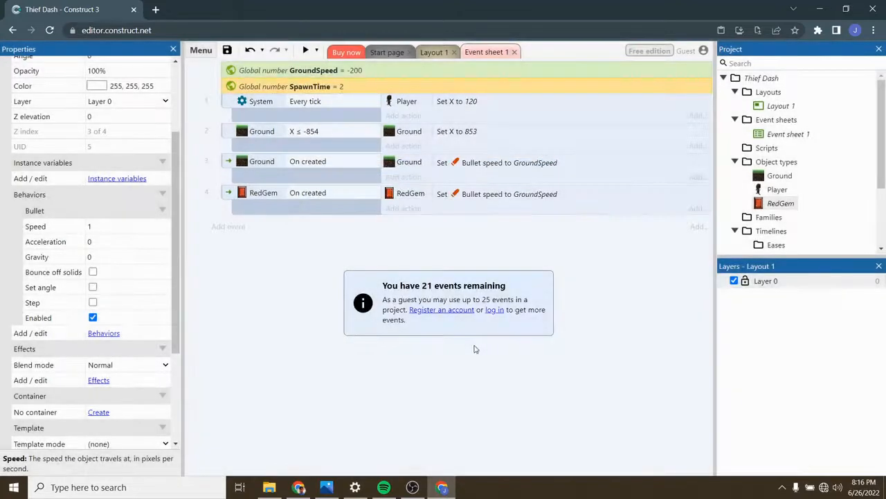
- Add a System Every X seconds event that uses SpawnTime as its interval
click(228, 227)
double_click(320, 185)
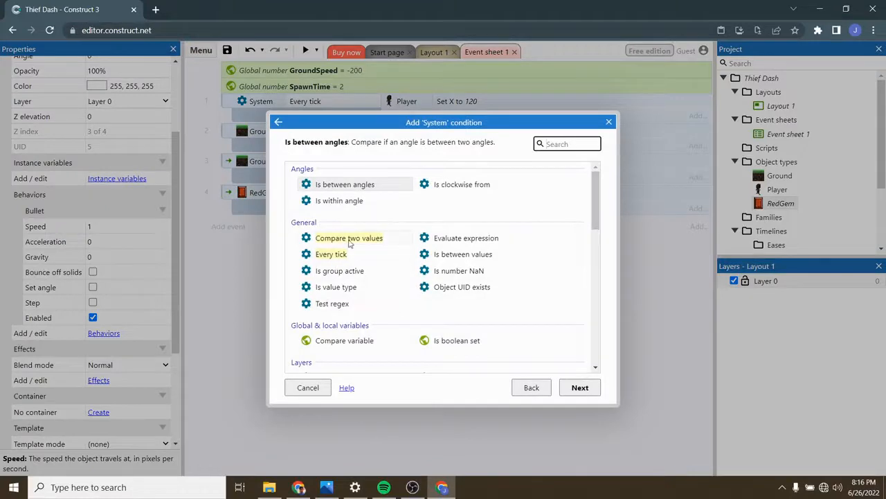
text(ever)
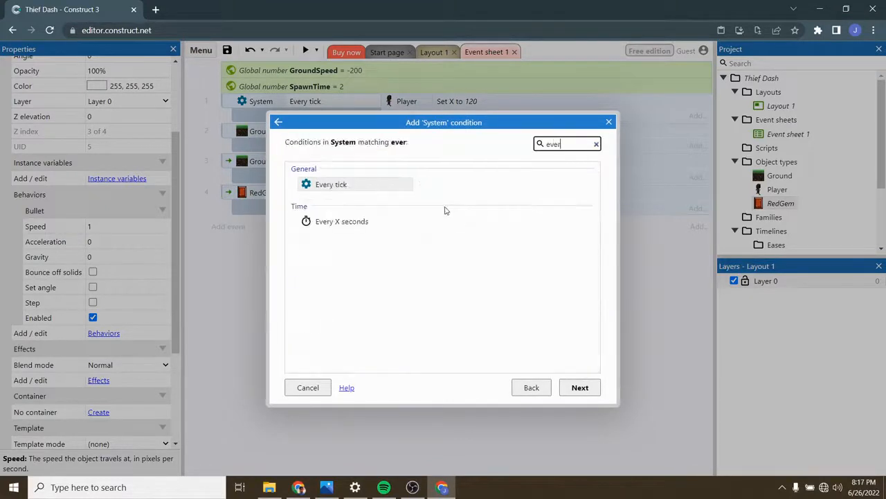
double_click(340, 229)
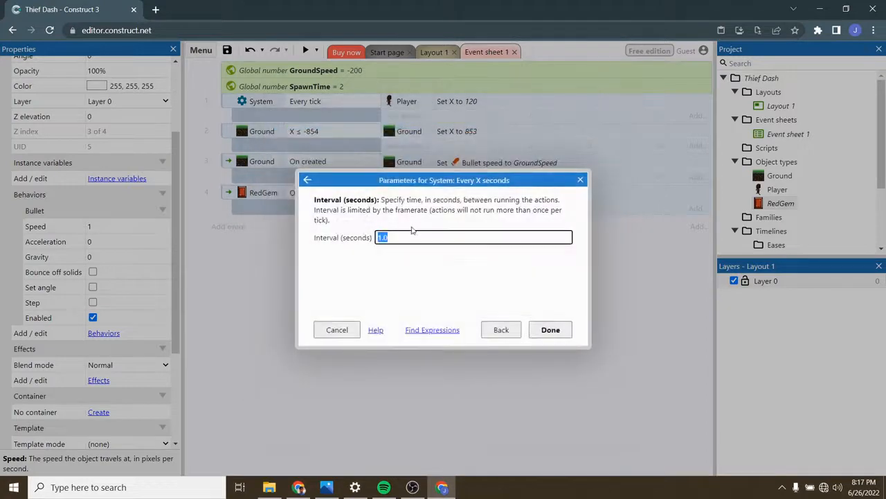
key(BackSpace)
text(Spaw)
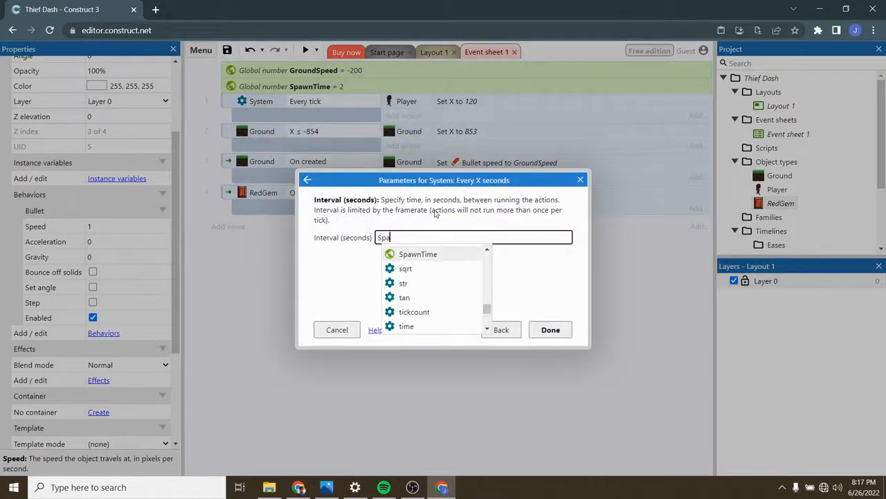
click(436, 255)
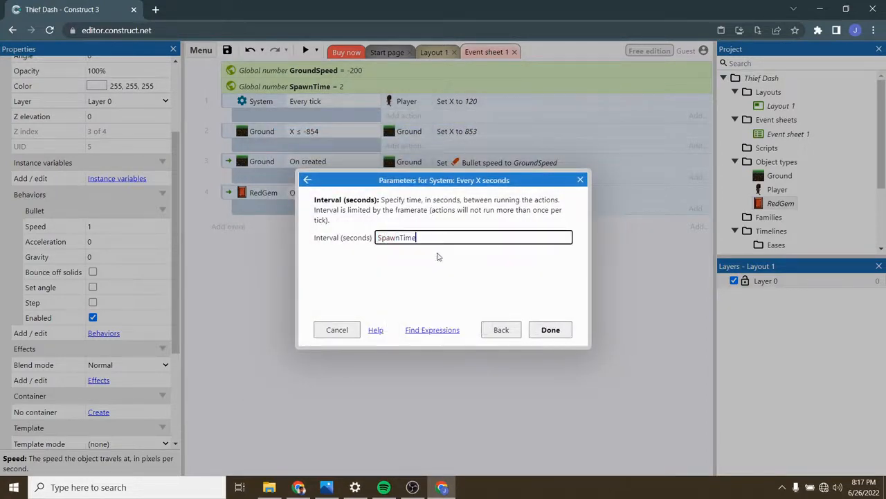
click(547, 329)
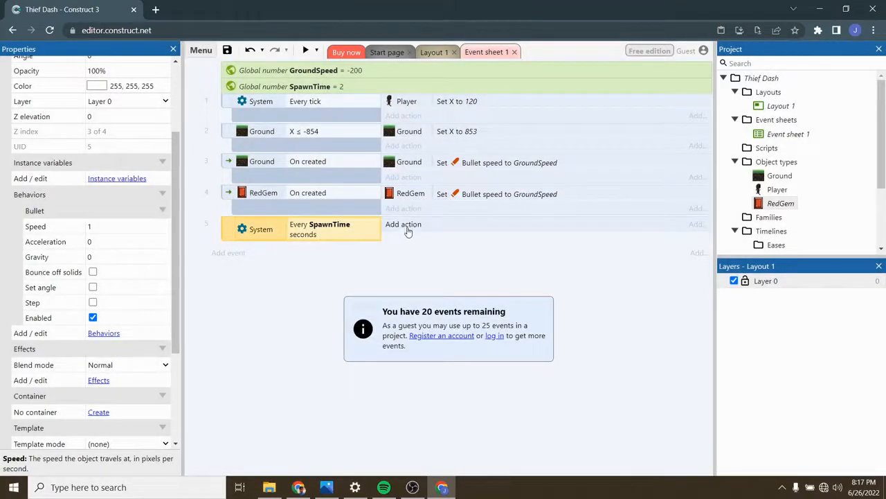
click(405, 225)
double_click(332, 192)
text(crea)
double_click(361, 189)
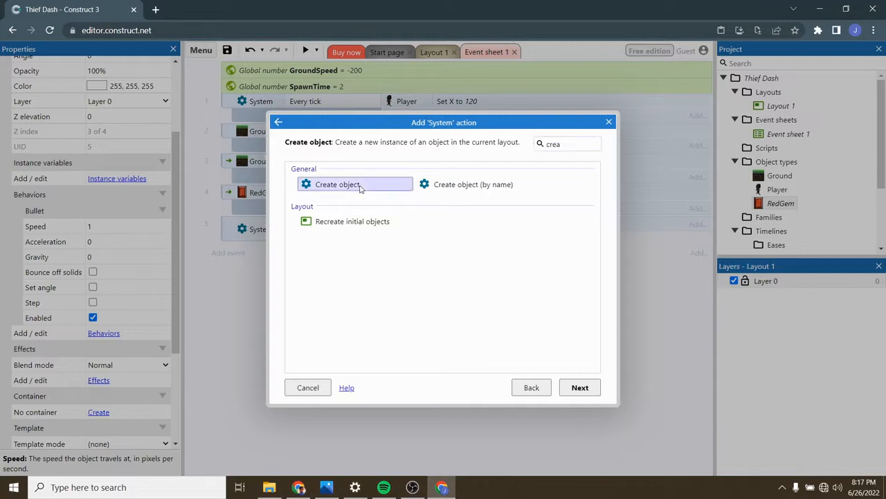
click(426, 229)
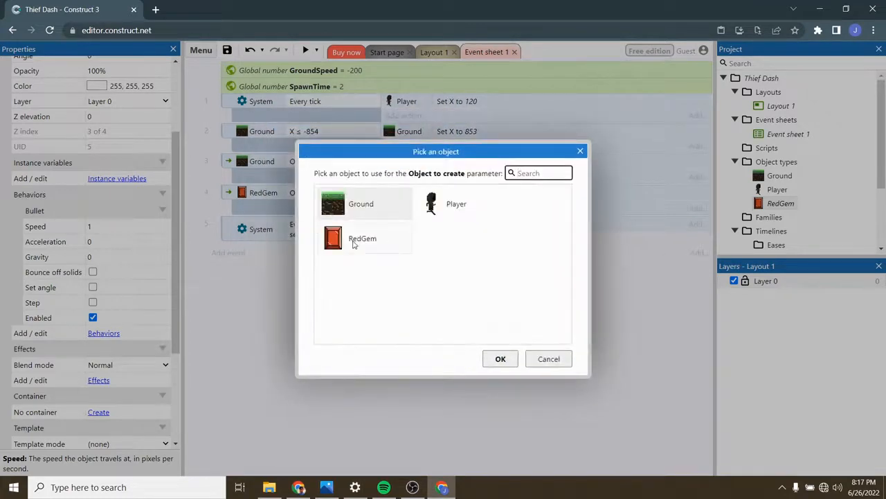
double_click(355, 244)
click(394, 266)
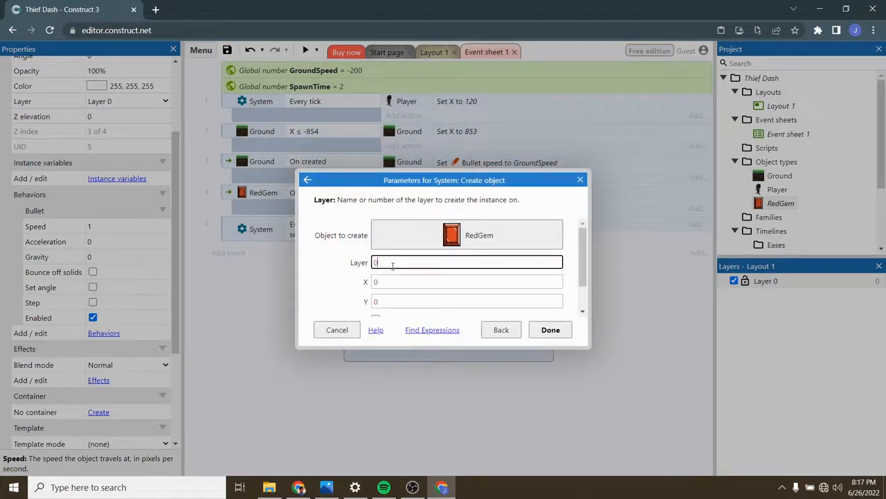
scroll(397, 288, down, 1)
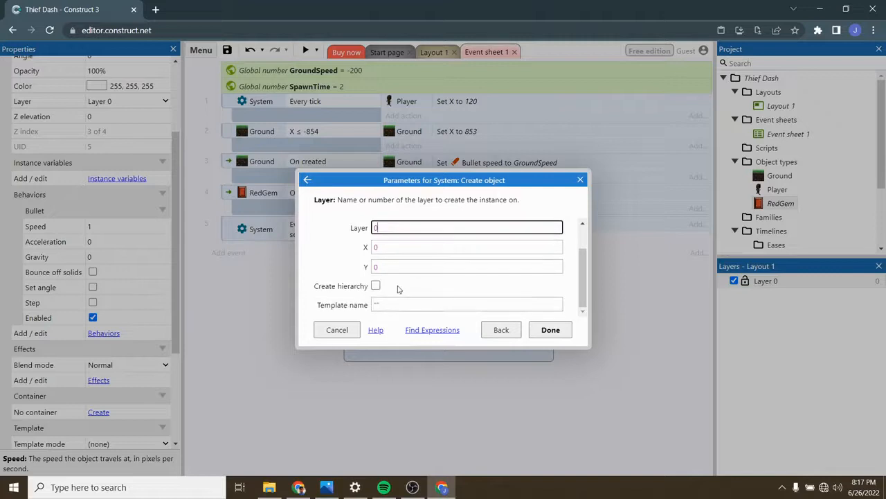
click(390, 248)
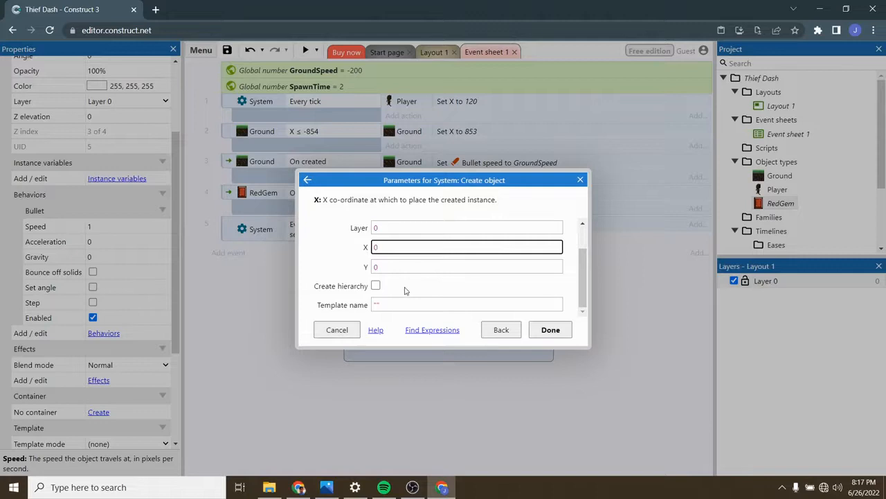
click(581, 180)
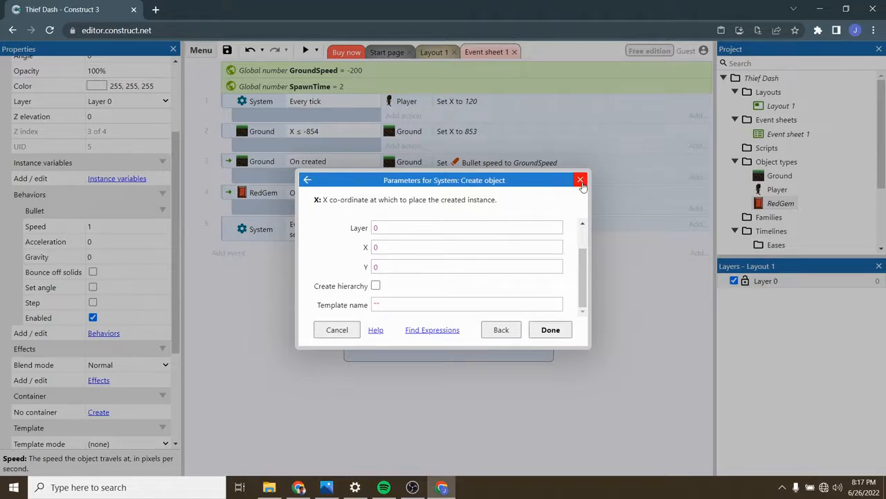
- Set the RedGem's X position in Layout 1 to 920
click(437, 52)
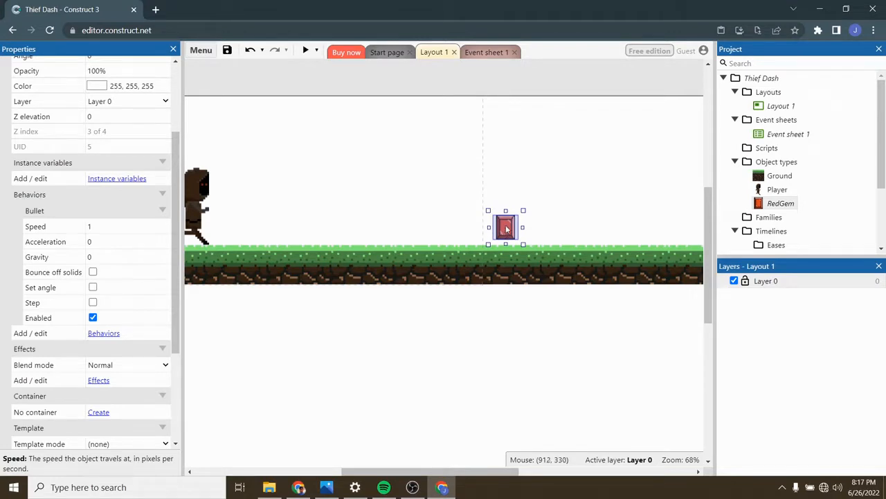
scroll(104, 221, up, 3)
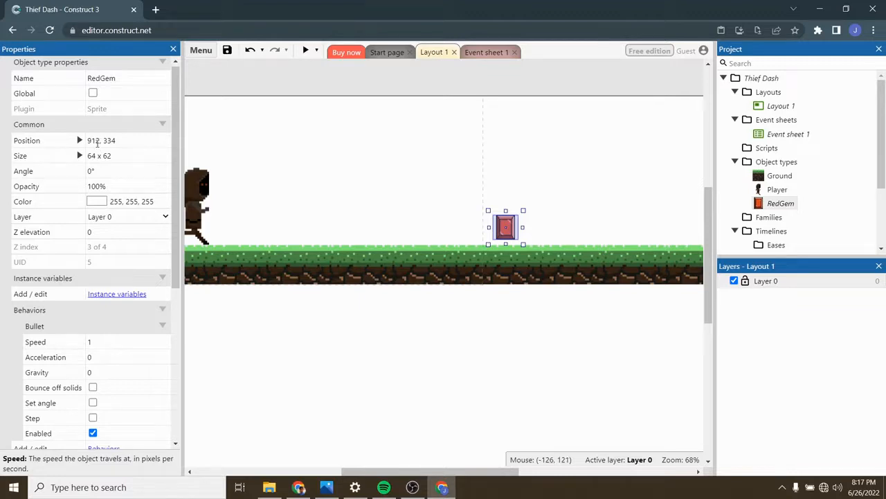
click(97, 142)
key(Left)
key(Right)
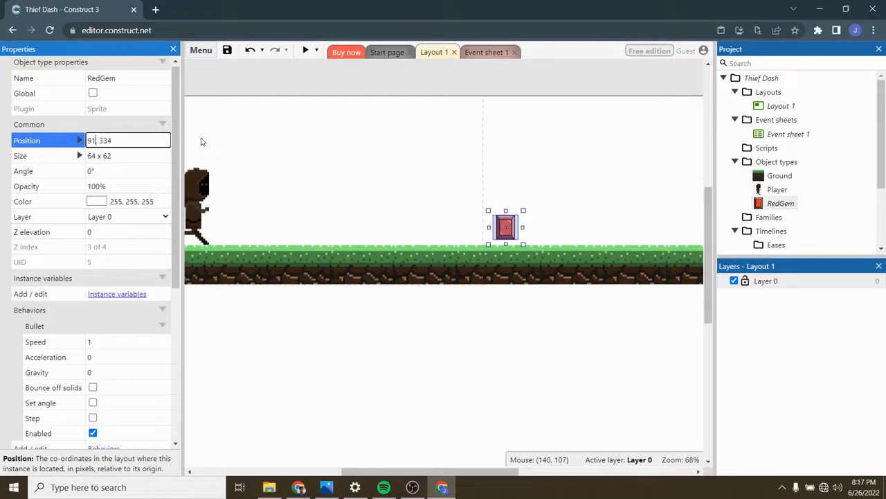
text(20)
key(Tab)
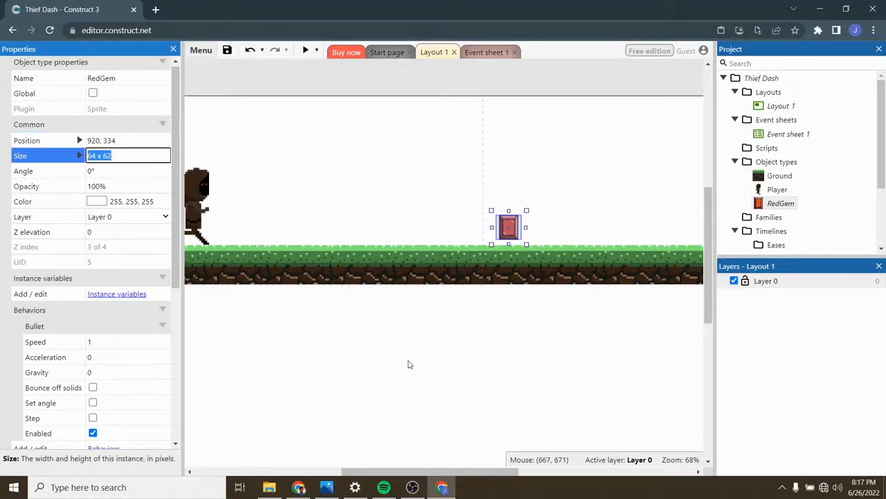
click(408, 364)
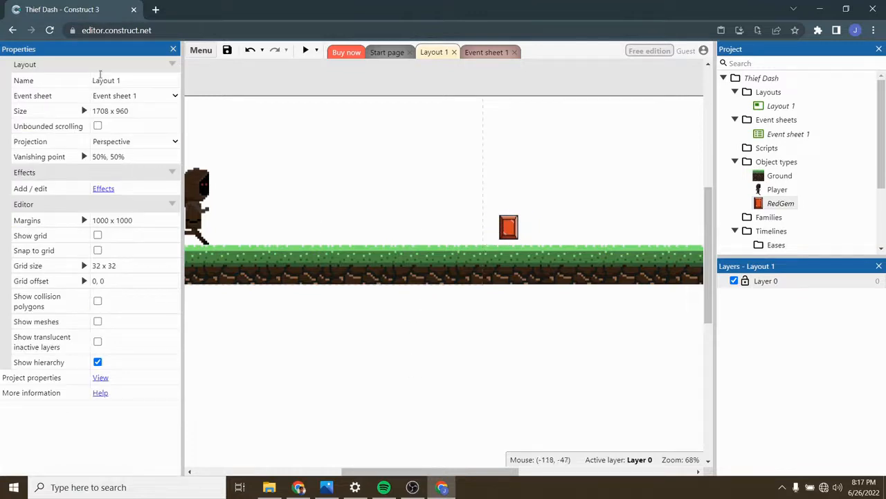
- Move the RedGem slightly down toward the ground, and set its position to 920, 320
click(508, 234)
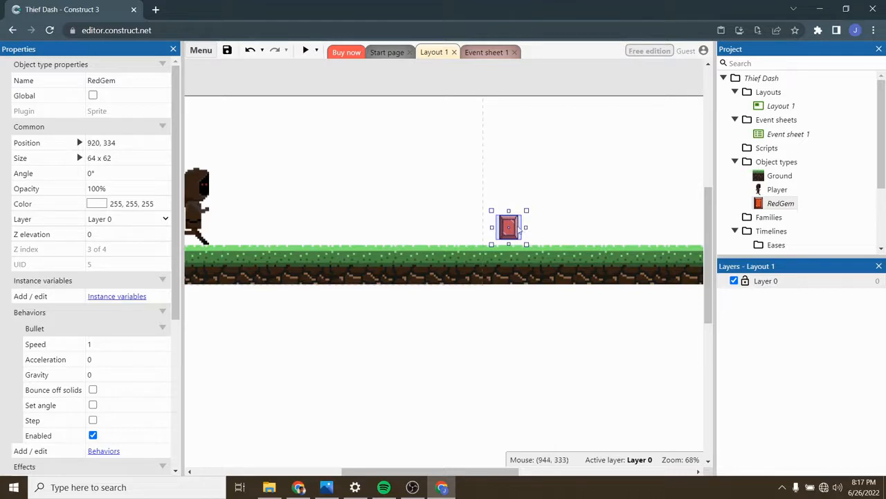
drag(516, 233, 514, 236)
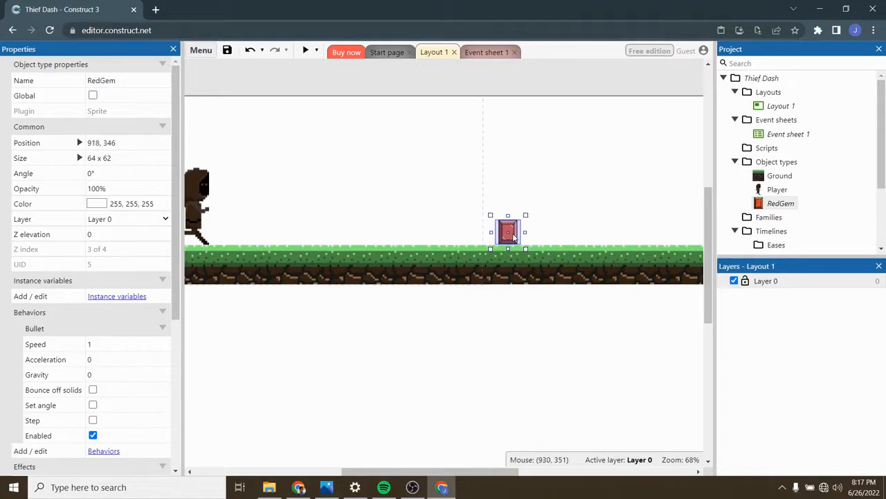
click(97, 143)
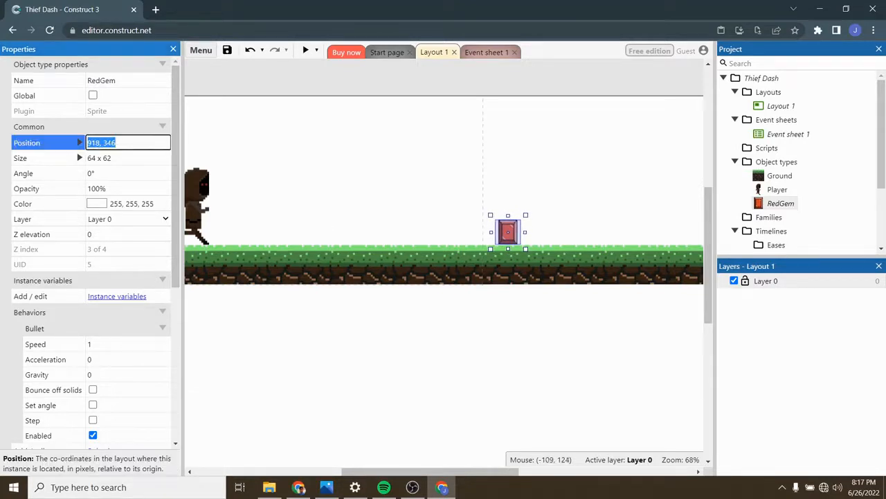
text(920,)
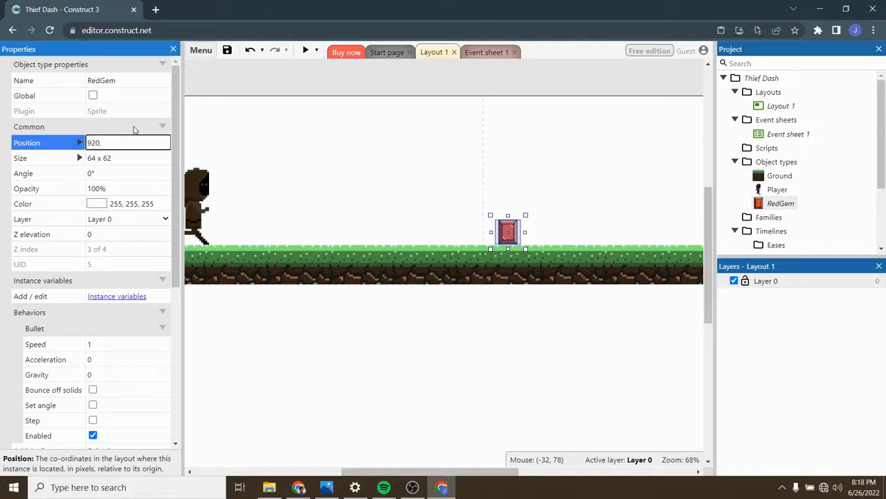
text( 320)
key(Tab)
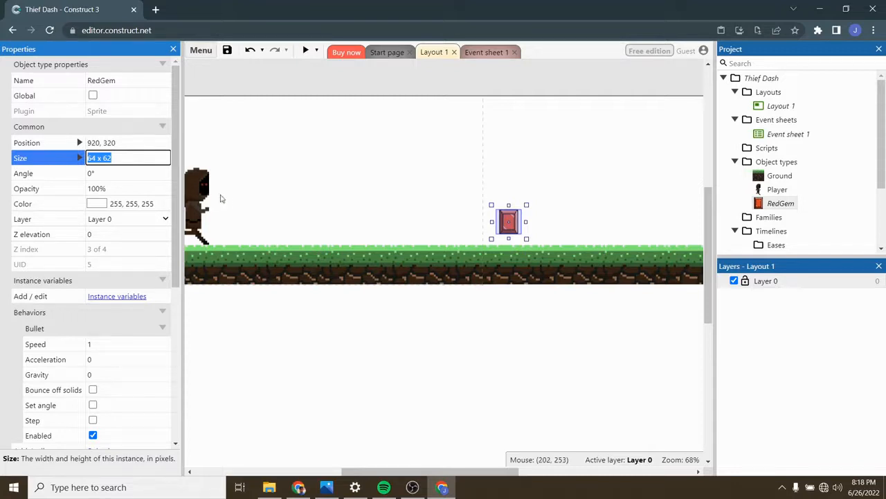
- Try the RedGem at position 920, 330, and set its position to 920, 350 on top of the ground
click(140, 137)
click(140, 137)
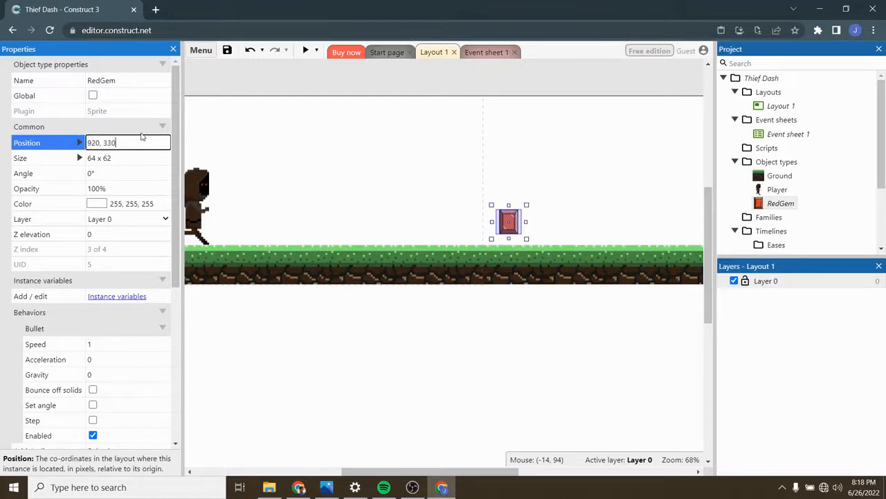
key(Tab)
key(Left)
click(135, 139)
click(135, 138)
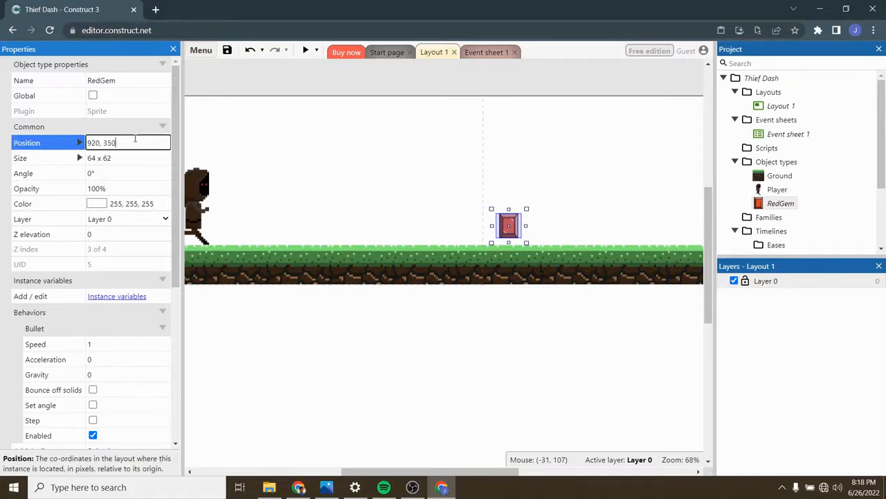
key(Tab)
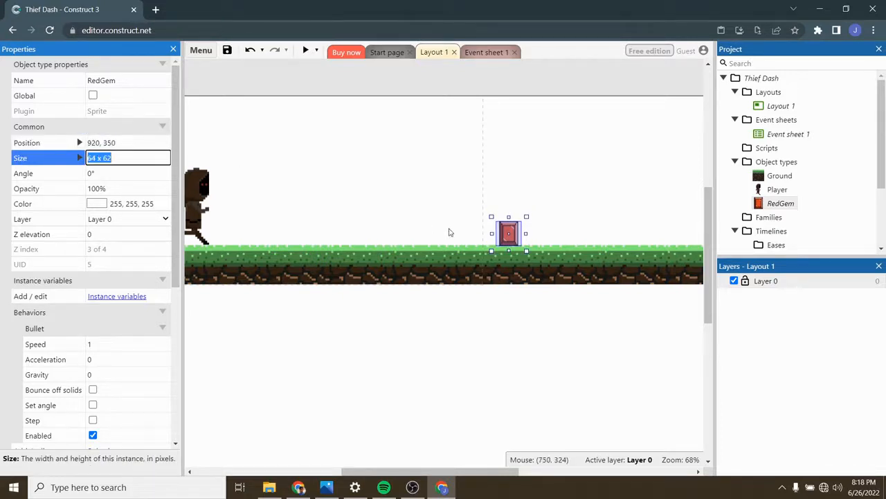
click(339, 357)
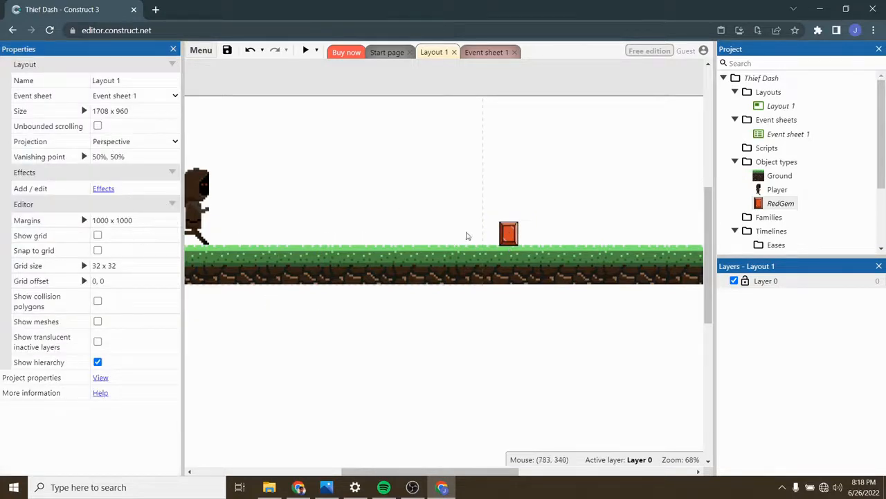
click(512, 236)
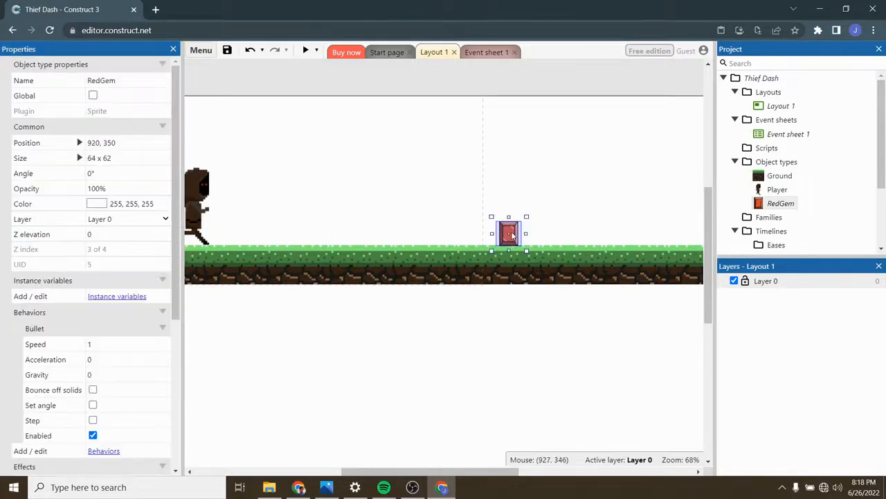
click(821, 9)
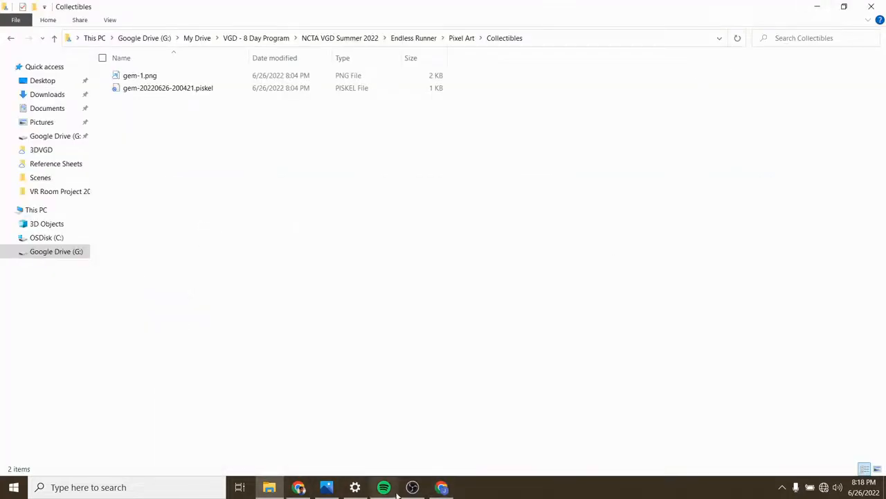
click(442, 487)
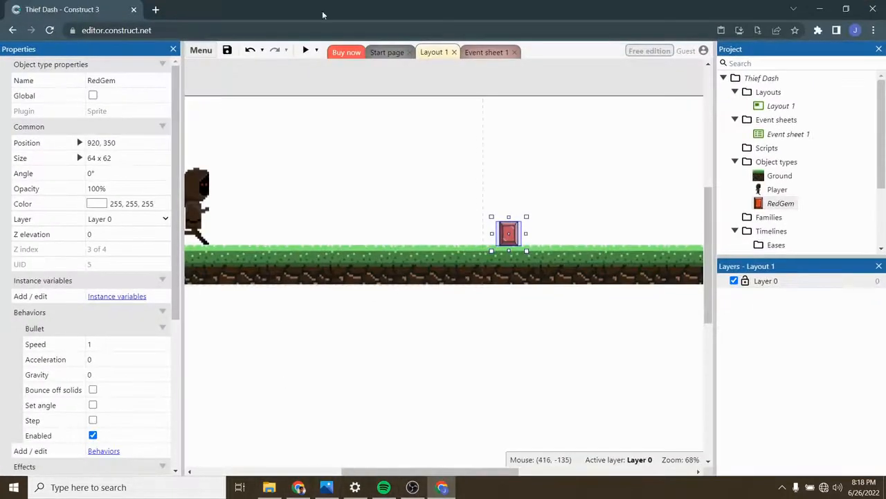
- Add a System Create object action to the Every SpawnTime seconds event that creates RedGem on layer 0 at X 920, Y 350
click(500, 54)
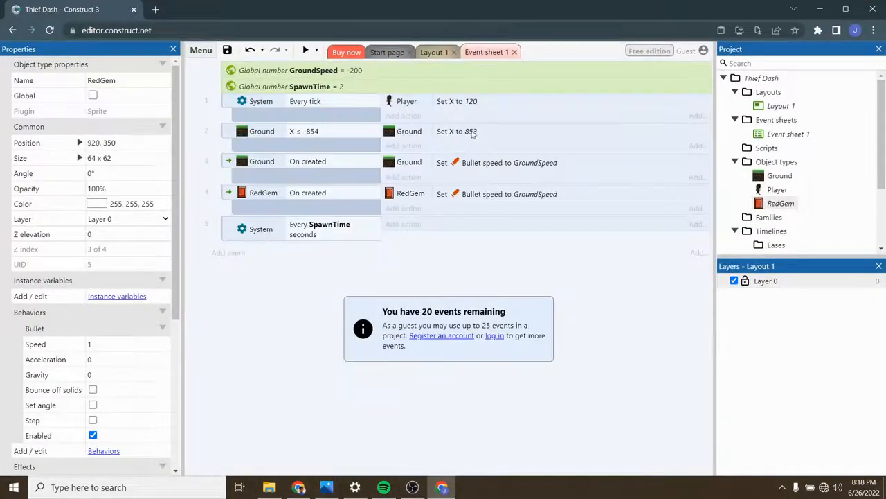
click(397, 224)
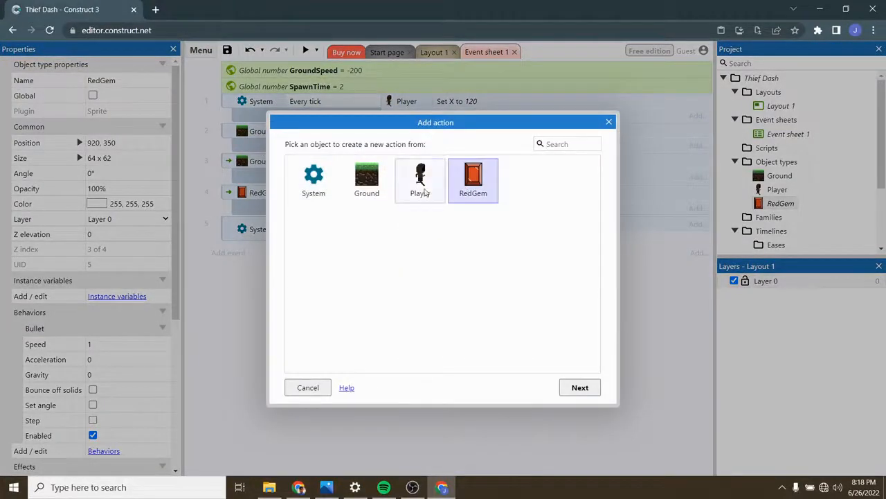
double_click(320, 183)
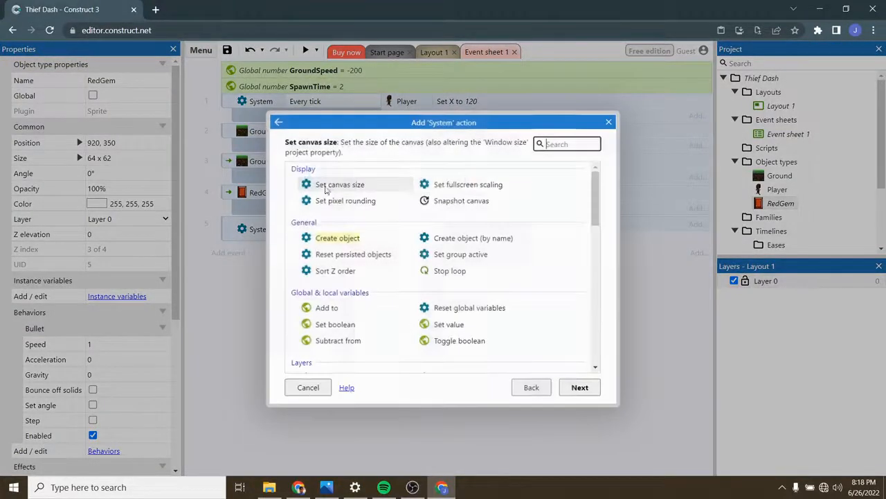
double_click(329, 237)
click(386, 272)
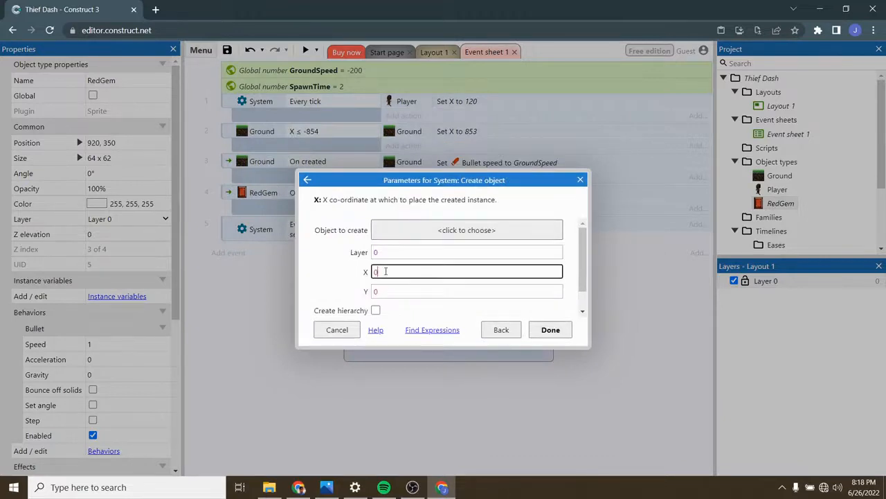
text(920)
key(Tab)
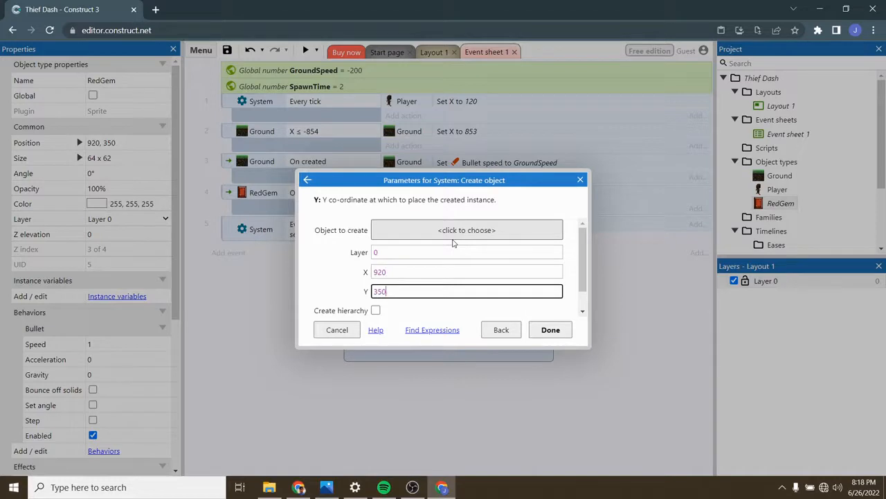
click(563, 334)
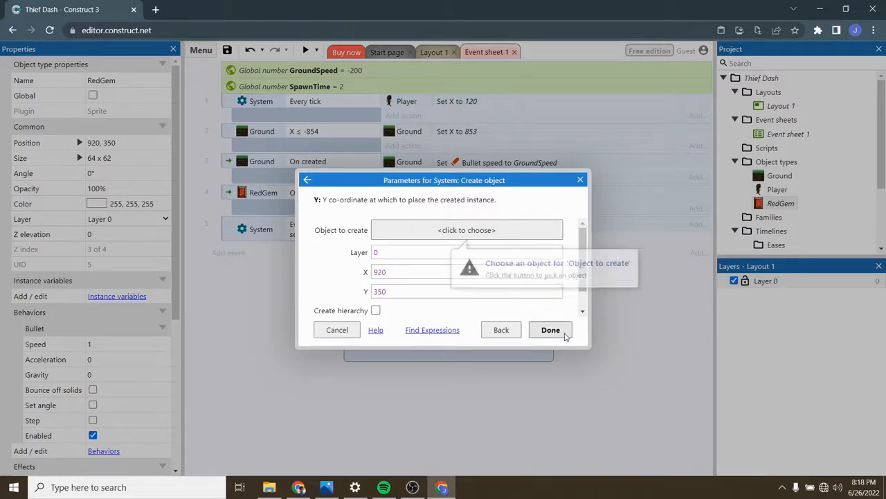
click(433, 230)
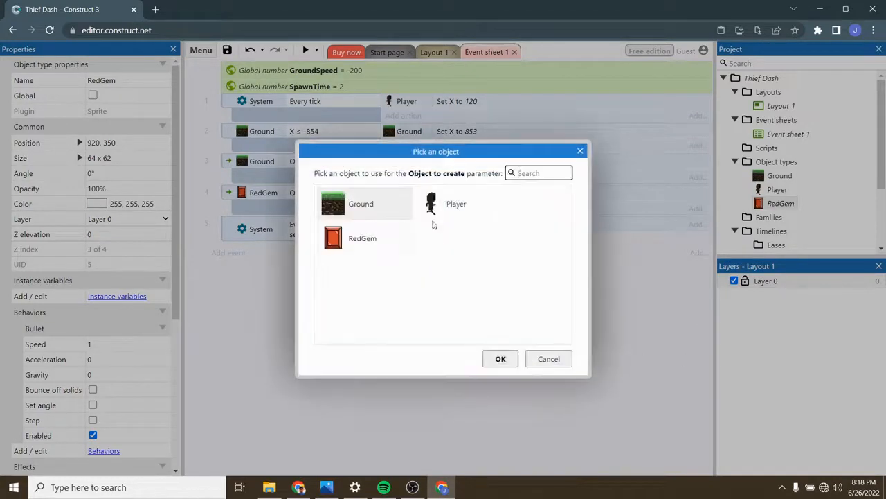
double_click(340, 242)
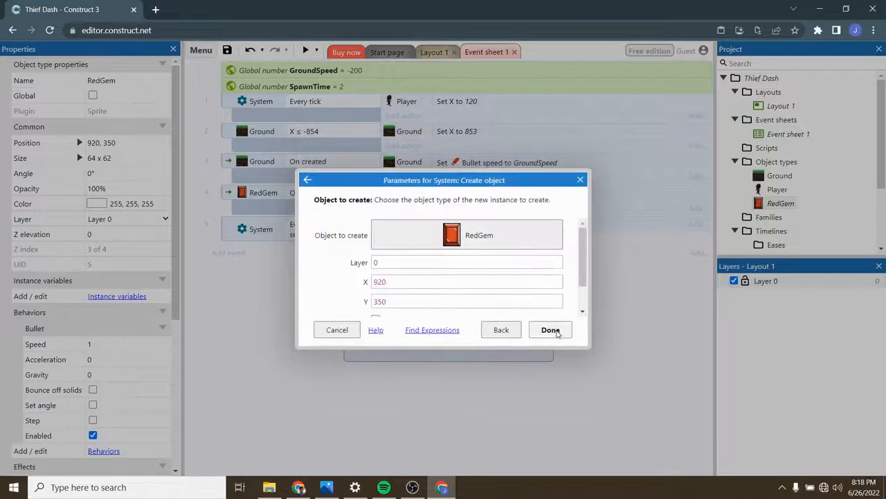
click(551, 330)
- Preview the layout to check the RedGem spawning, making the player jump several times
click(306, 50)
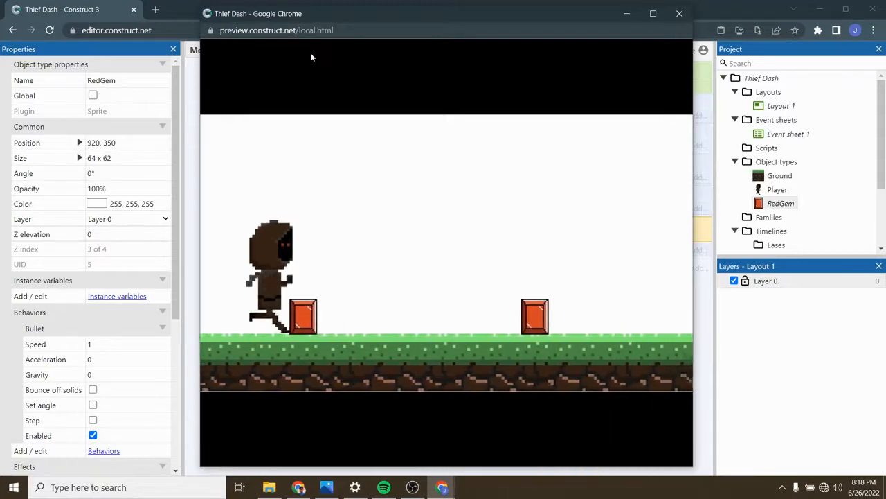
key(Up)
key(Up)
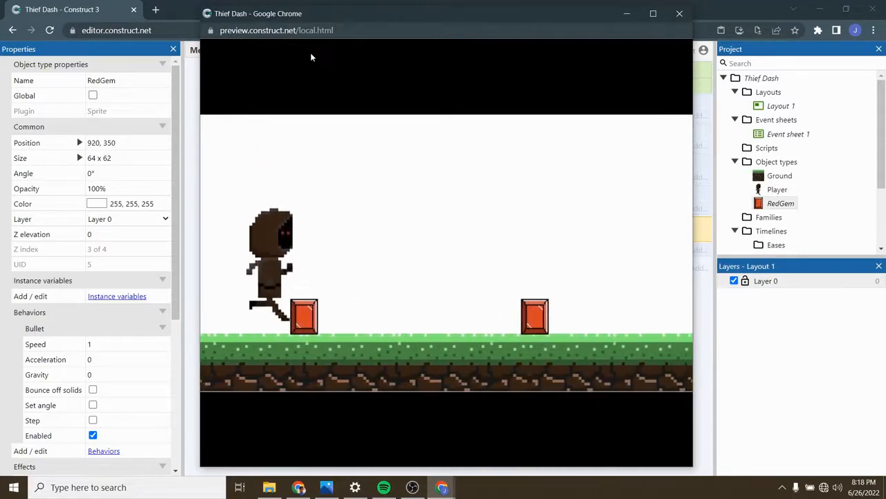
key(Up)
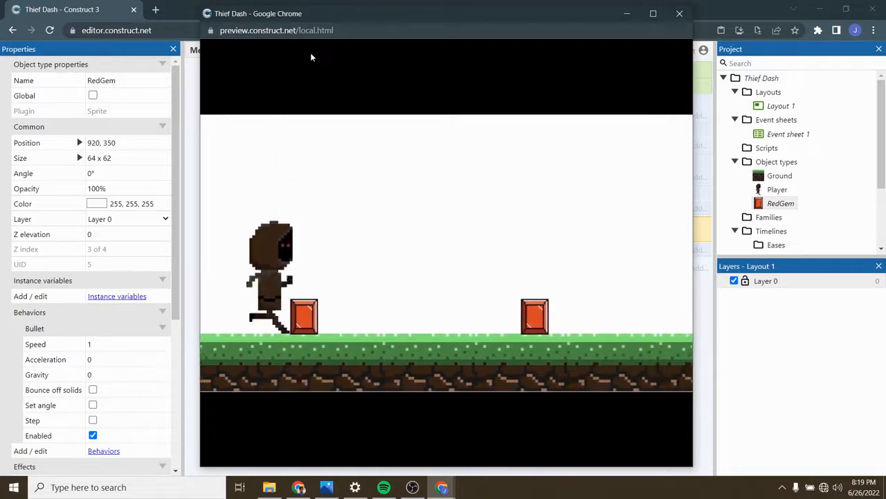
key(Up)
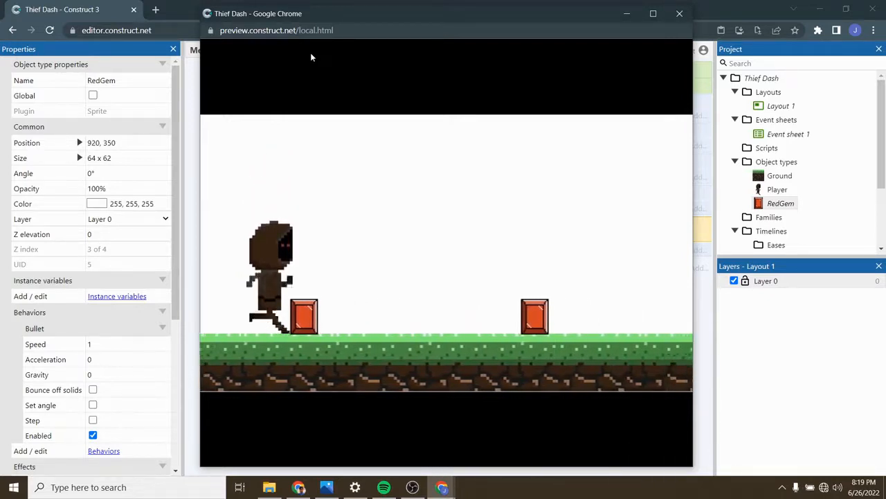
- Make the player jump a few more times over the passing red gems, and close the preview
key(Up)
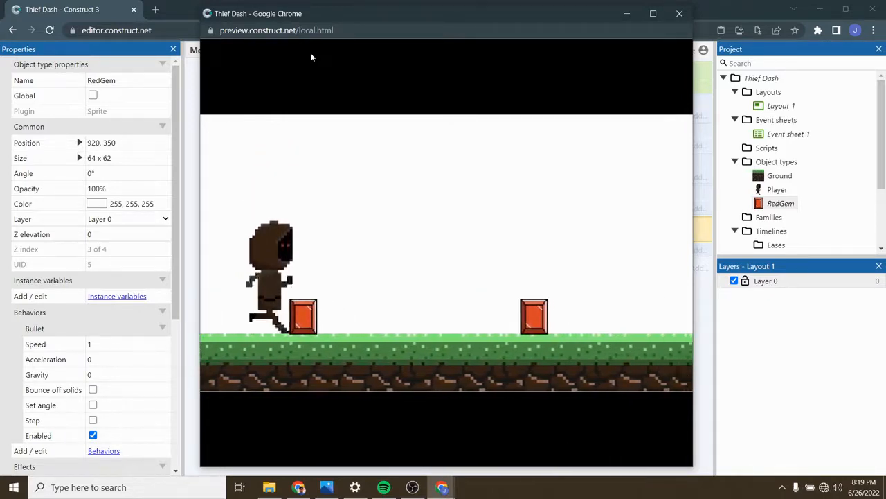
key(Up)
key(Up)
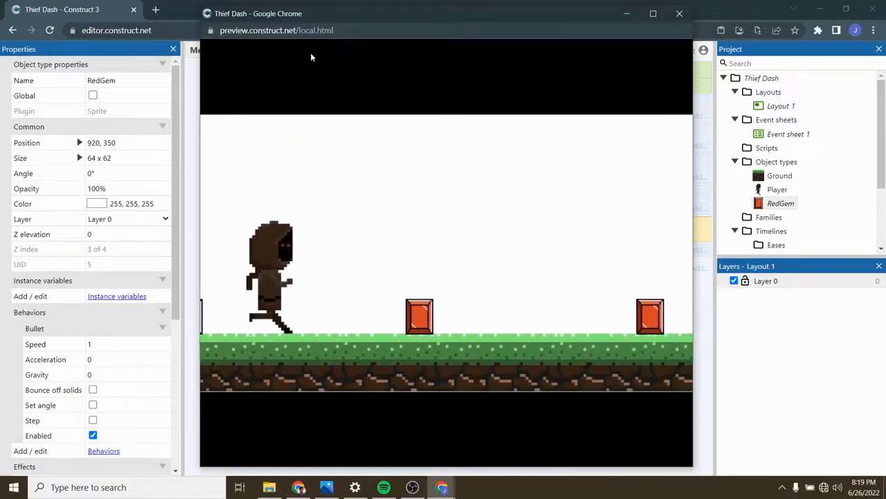
click(680, 13)
- In Layout 1, move the RedGem up from the ground into the air, to about position 914, 106
click(434, 54)
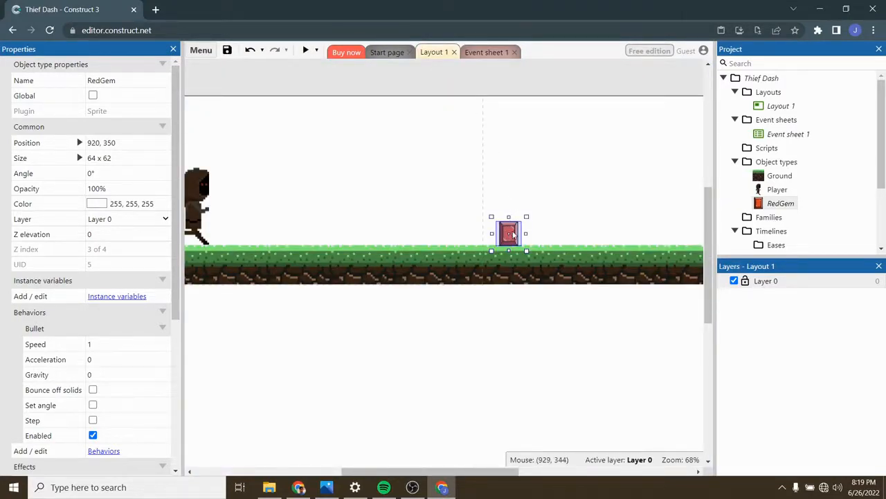
drag(512, 234, 512, 144)
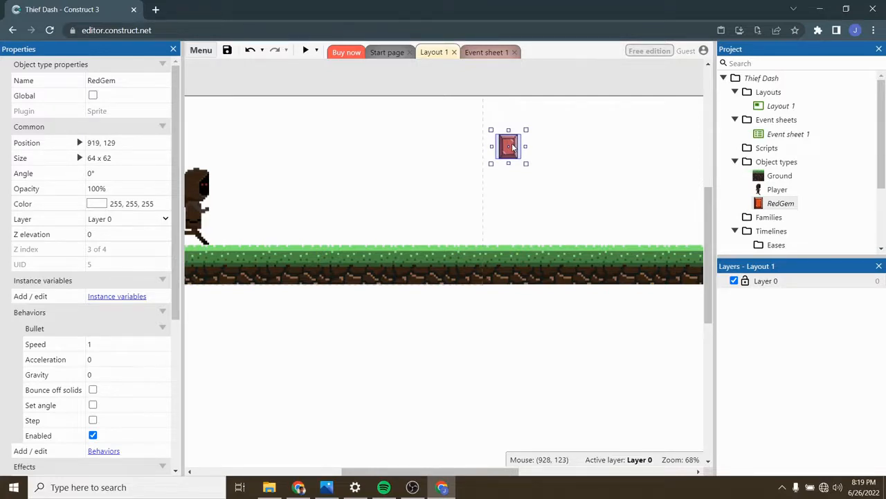
mouse_move(512, 147)
mouse_down()
mouse_move(512, 184)
mouse_move(509, 137)
mouse_up()
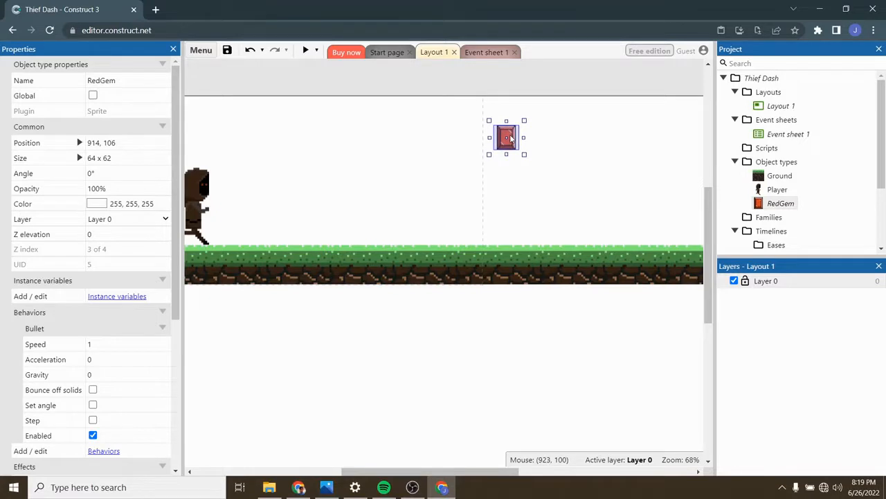
- In Event sheet 1, set the Y of the RedGem Create object action to choose(100, 200, 350)
click(476, 54)
double_click(504, 228)
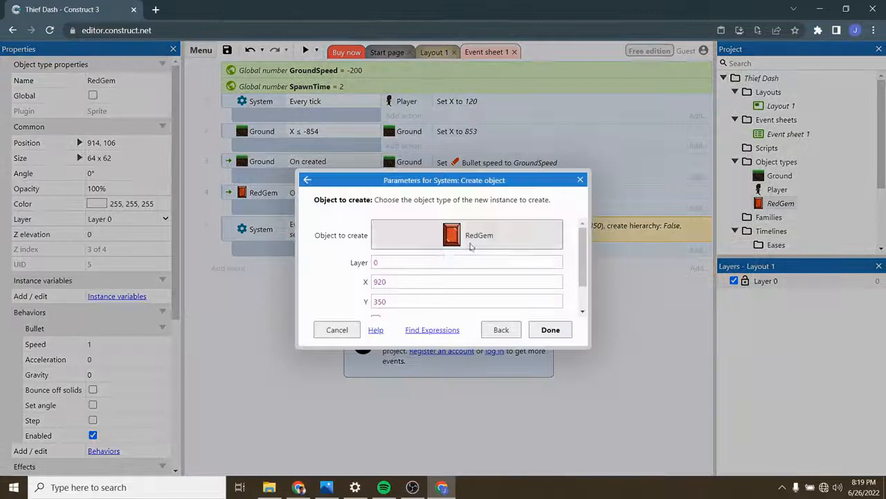
click(393, 302)
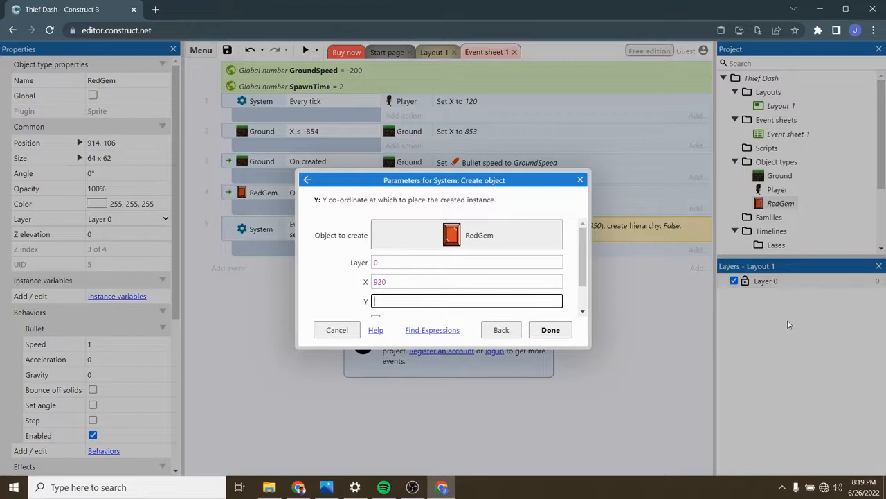
text(choose)
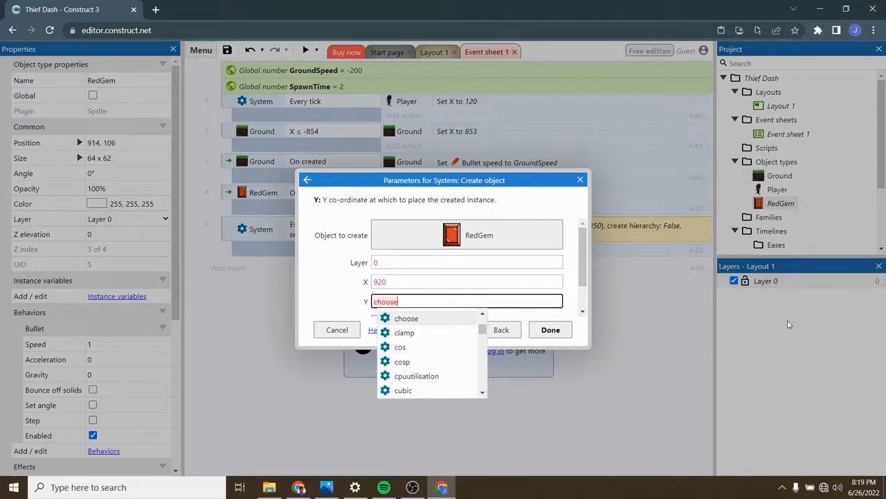
text(()
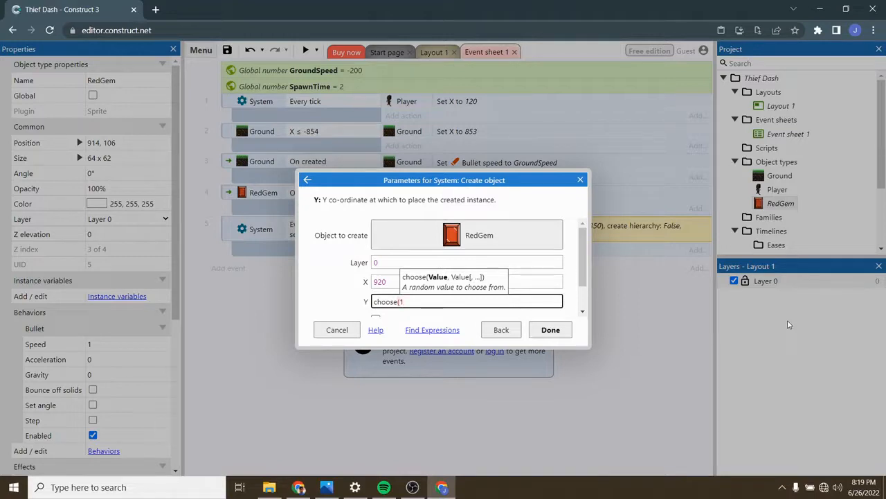
text(100, 200, )
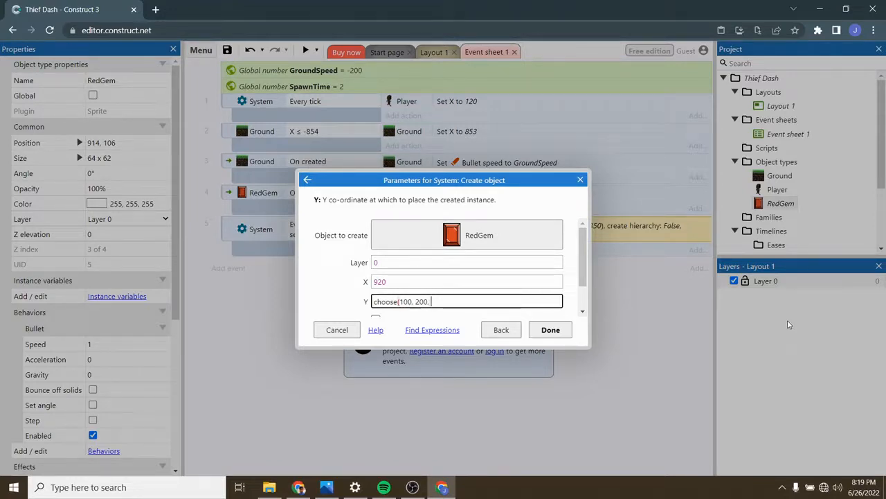
text(350))
click(554, 330)
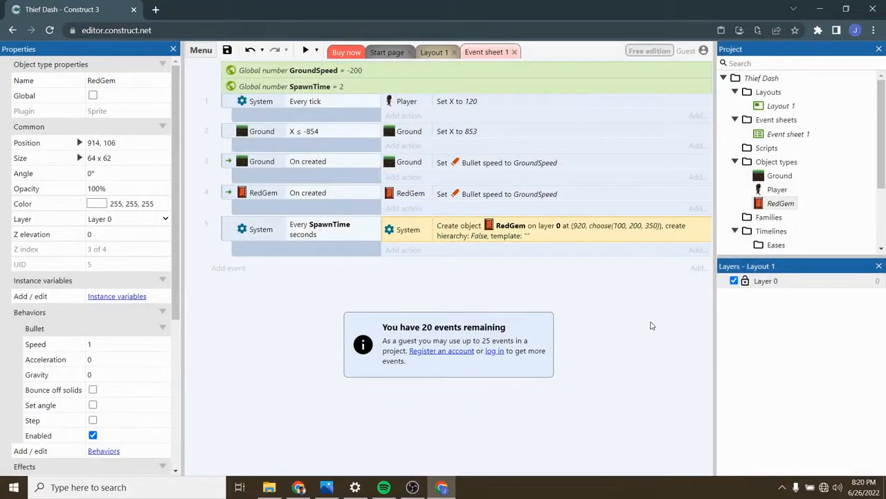
- Preview the layout to check the RedGem spawn heights while making the player jump, and close the preview
click(305, 50)
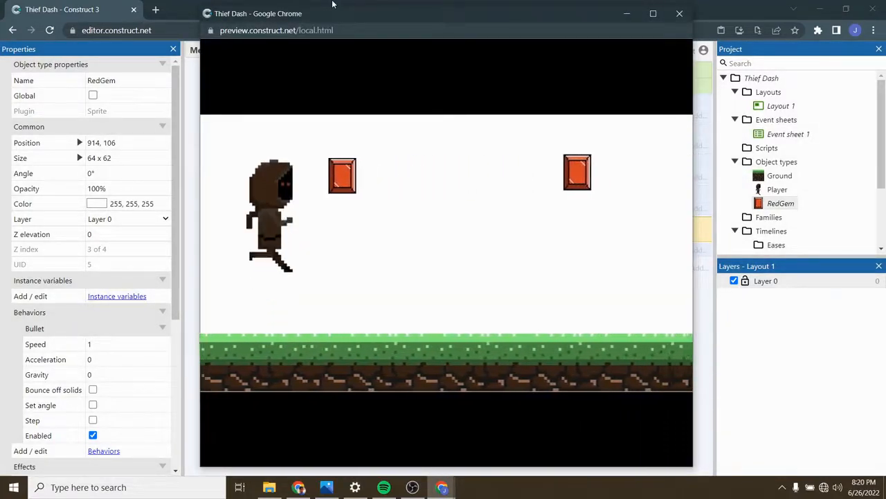
key(Up)
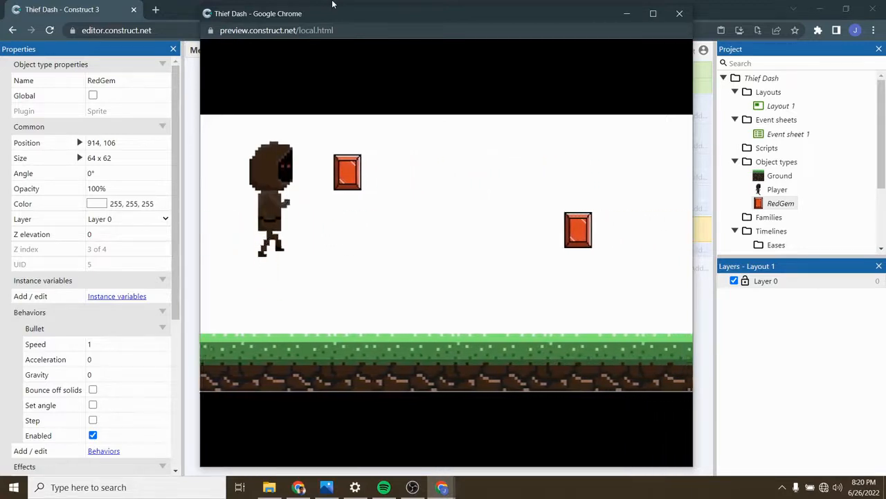
key(Up)
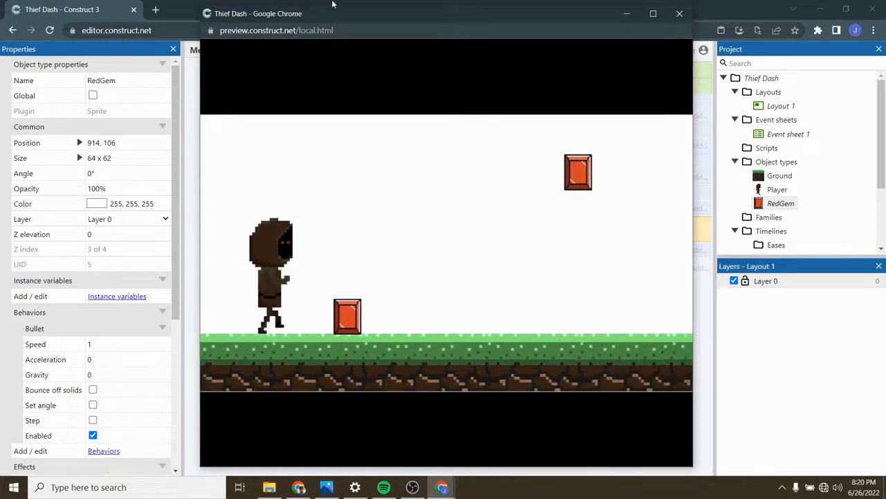
key(Up)
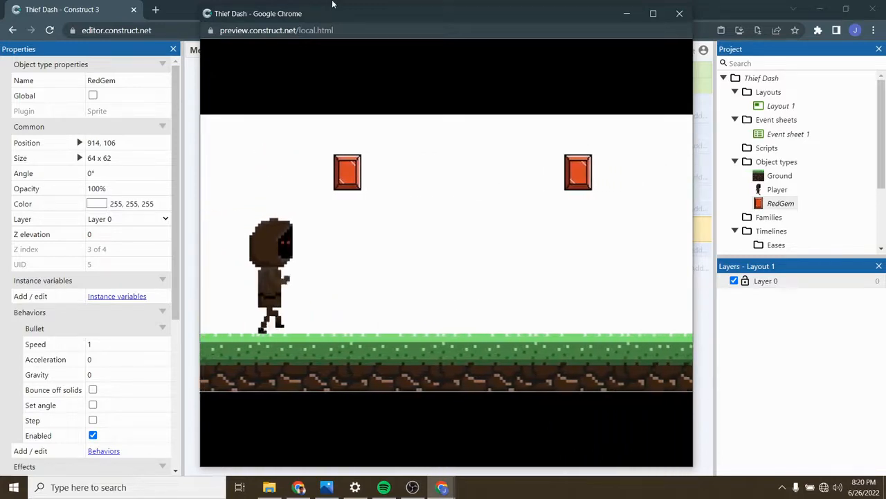
click(680, 13)
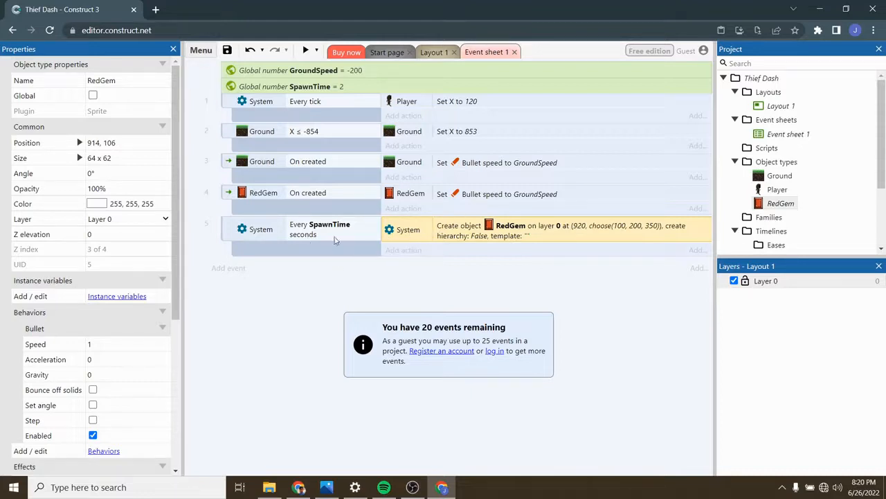
- Set the interval of the Every SpawnTime seconds condition to random(SpawnTime/2 , SpawnTime*2)
double_click(462, 237)
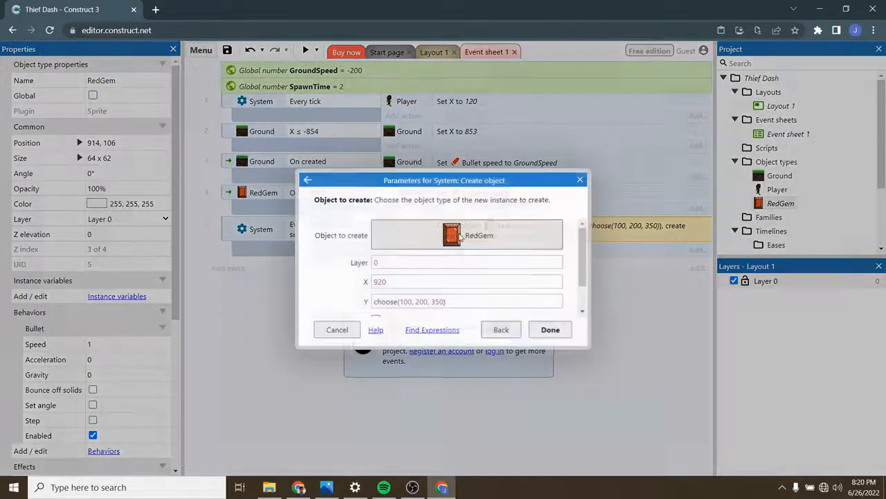
click(582, 181)
double_click(339, 234)
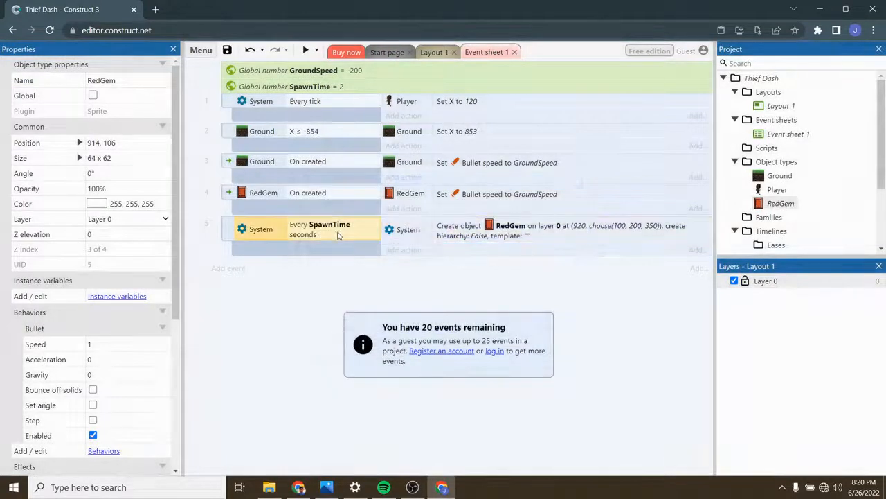
click(434, 239)
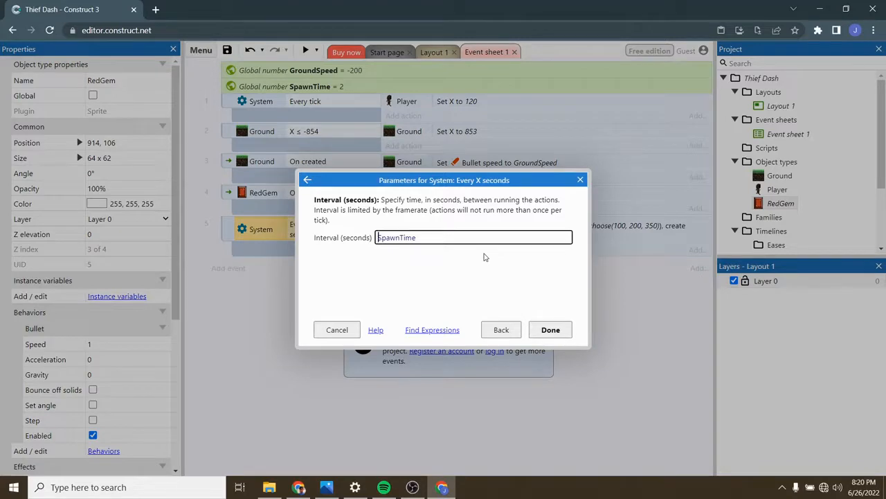
text(Random)
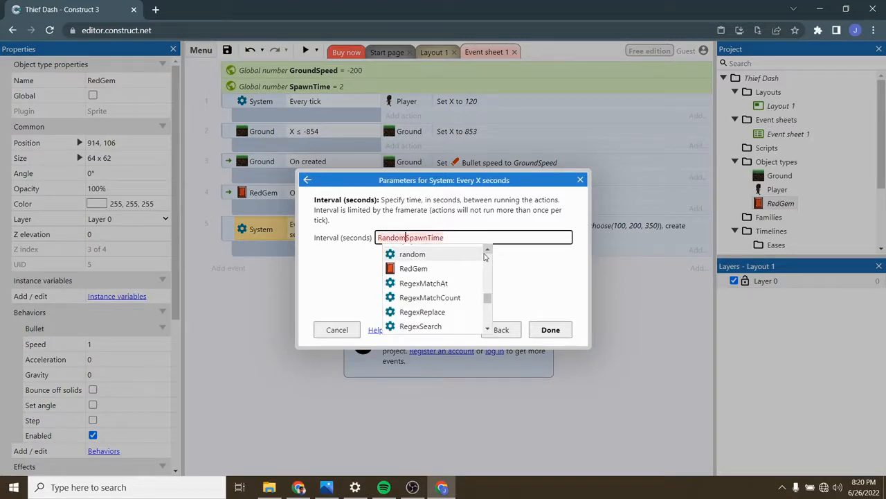
key(Tab)
key(Right)
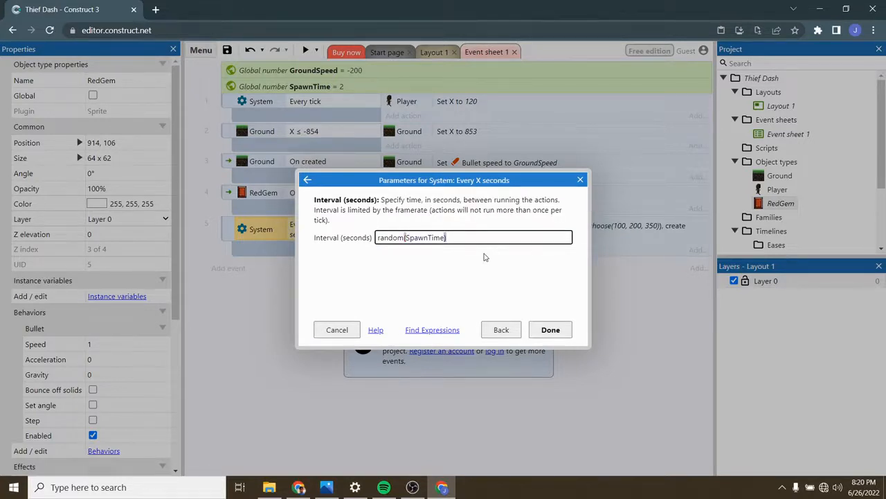
text(/2 , SpawnTime*)
click(431, 273)
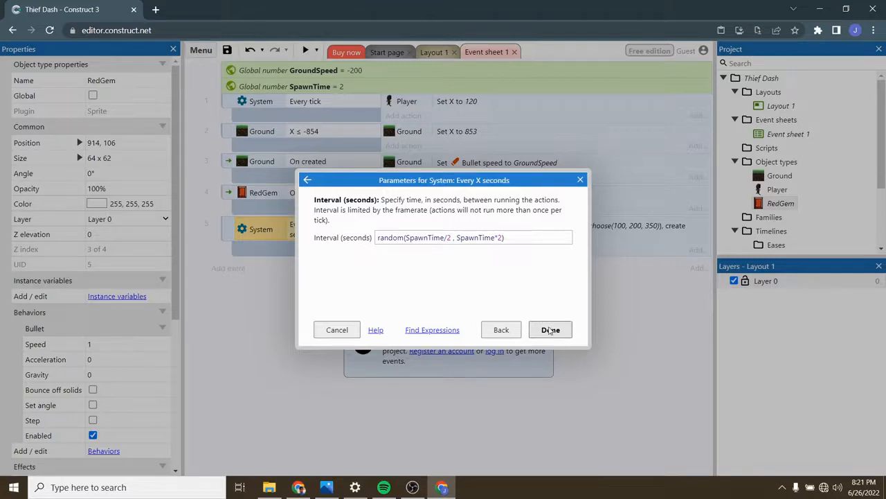
click(551, 330)
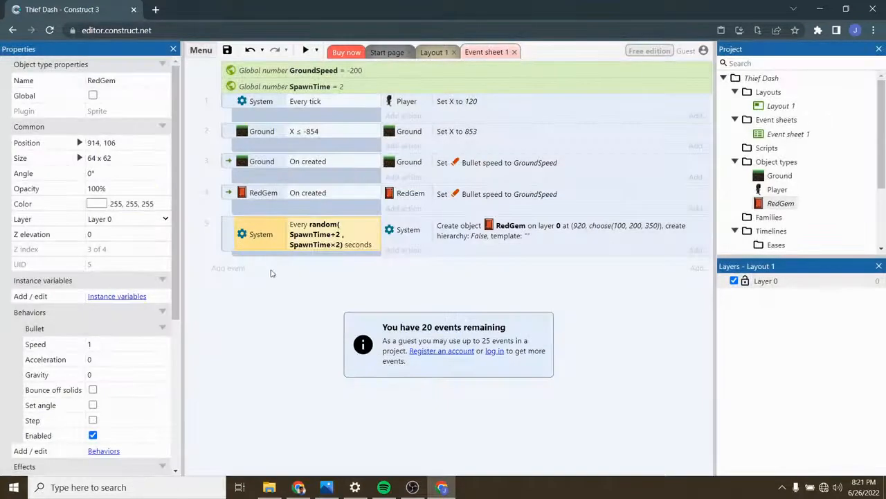
- Preview the layout to check the randomized RedGem spawn intervals, making the player jump repeatedly
click(306, 51)
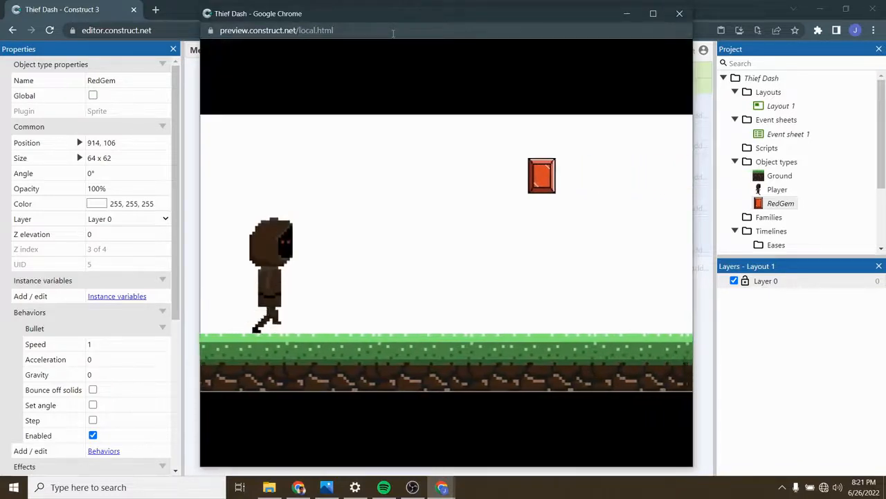
key(Up)
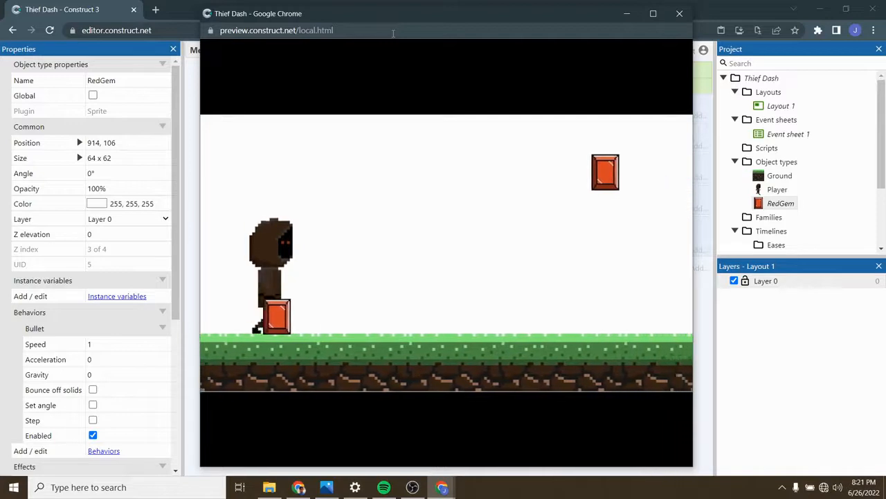
key(Up)
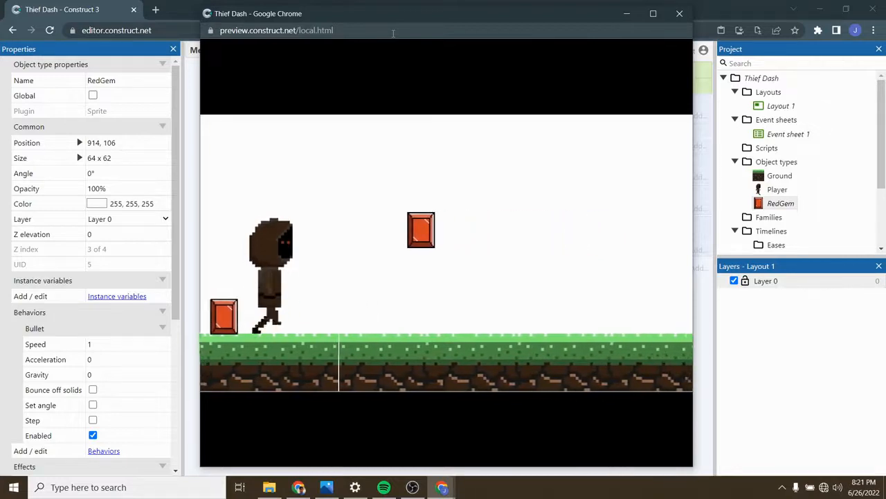
key(Up)
key(Up)
key(Up)
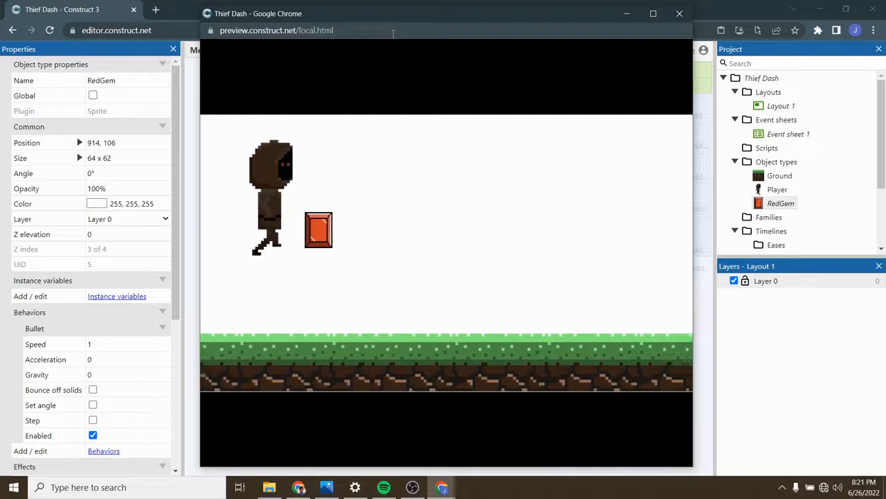